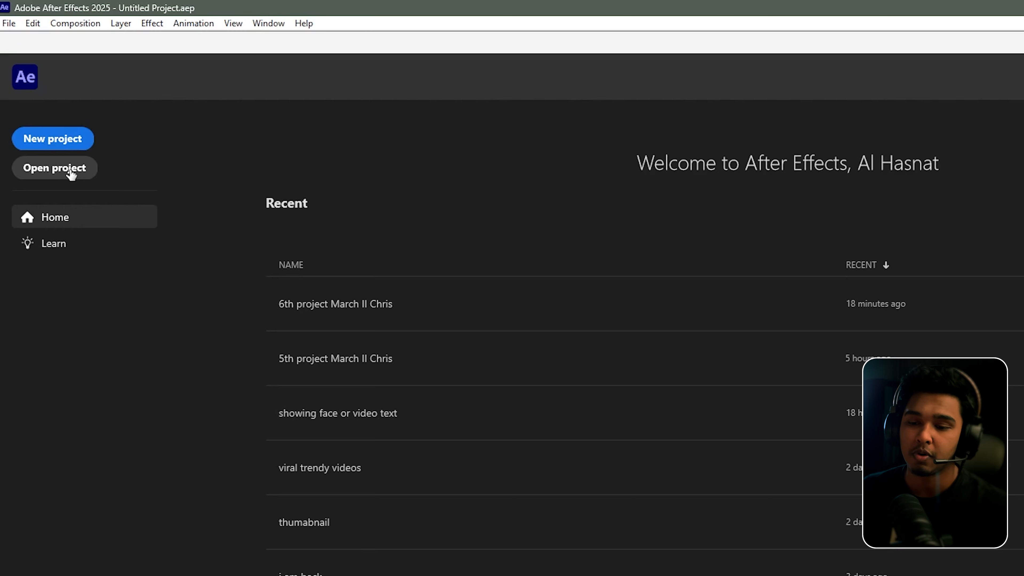
Start a new, empty project from the home screen
left_click(53, 130)
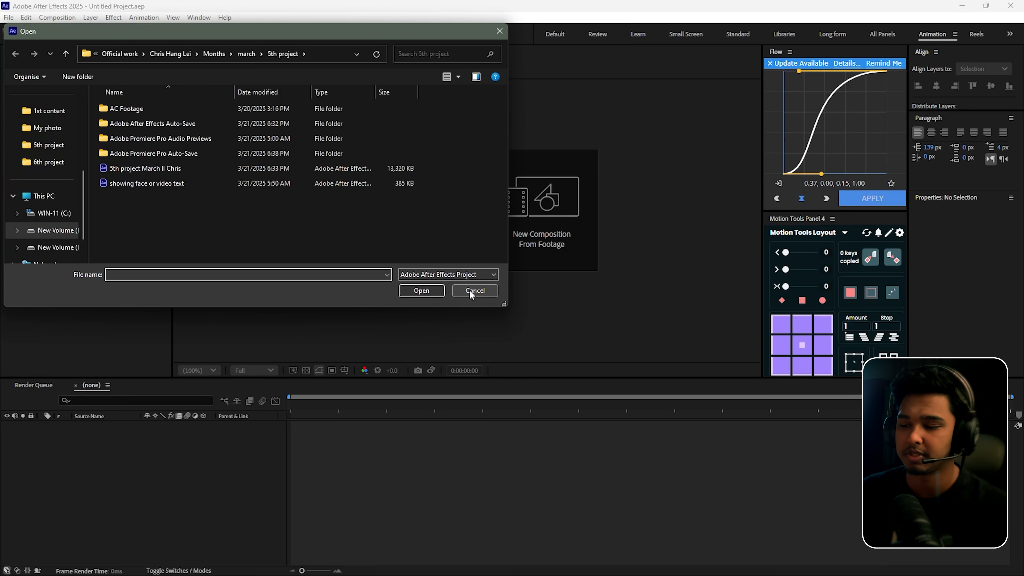
left_click(469, 290)
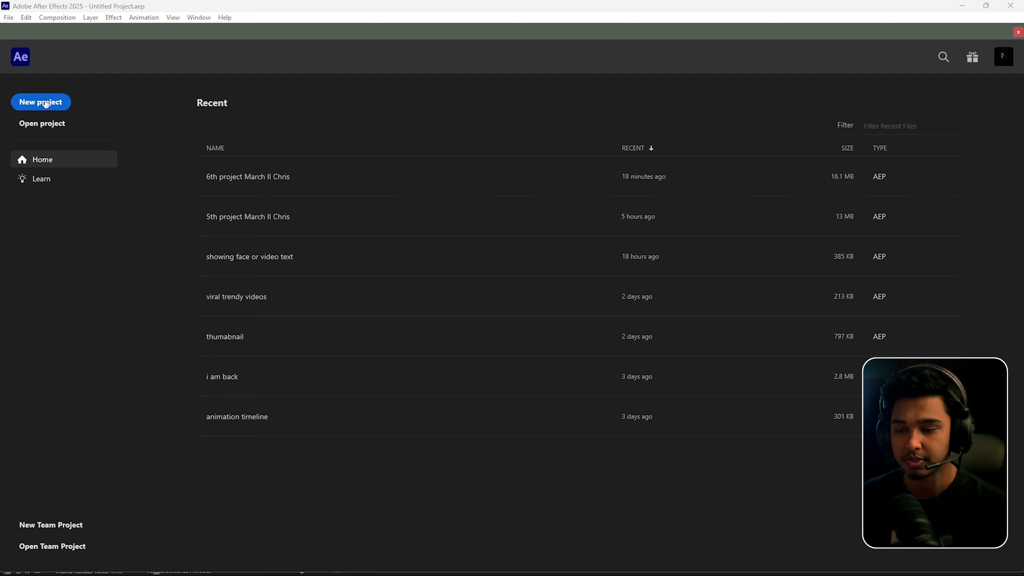
left_click(41, 102)
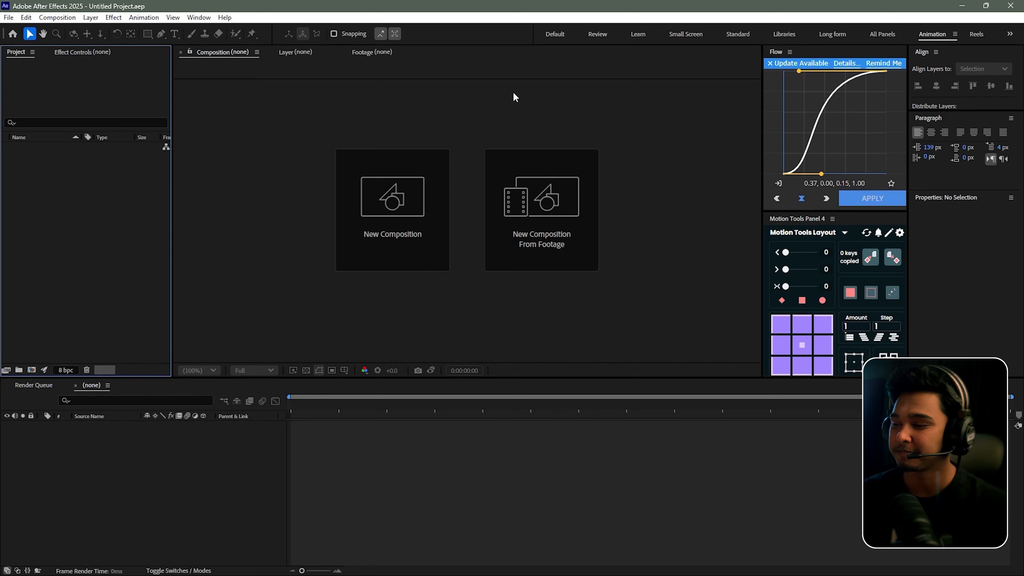
left_click(9, 17)
mouse_move(61, 29)
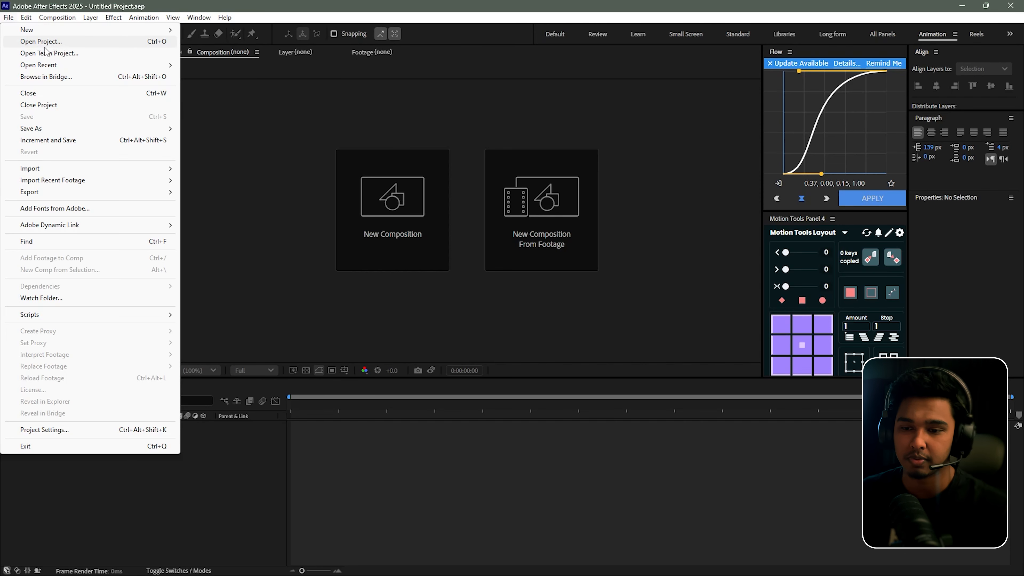
left_click(204, 141)
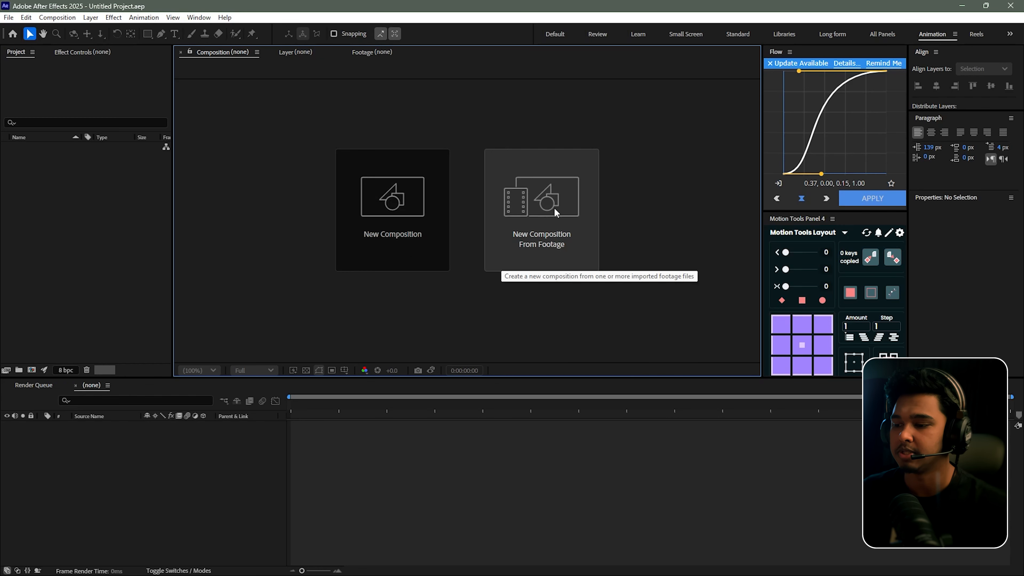
Create a 2160 × 3840 px composition at 30 fps with Quarter resolution, a duration of 0:00:10:08 and a black background
left_click(393, 209)
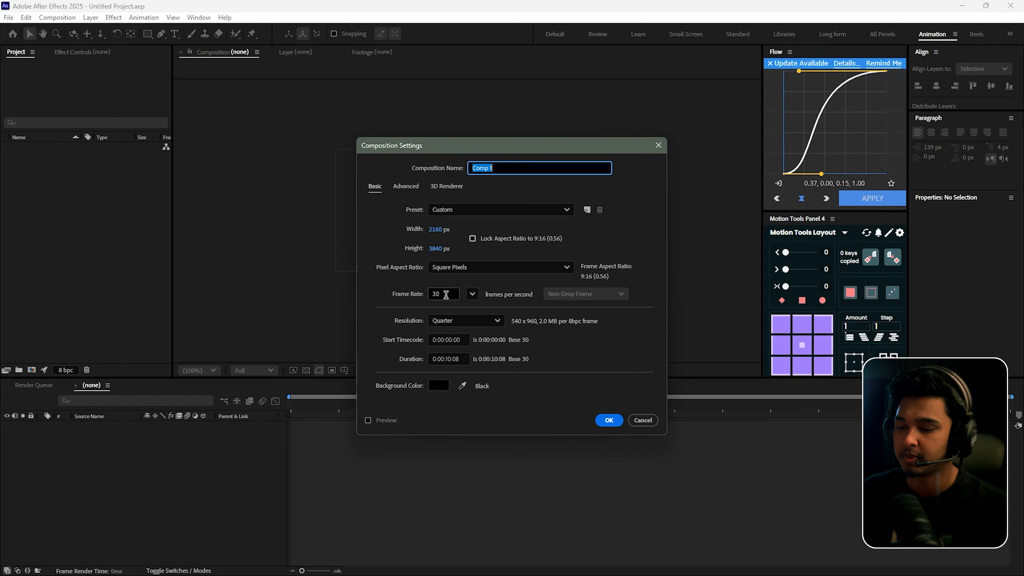
left_click(474, 294)
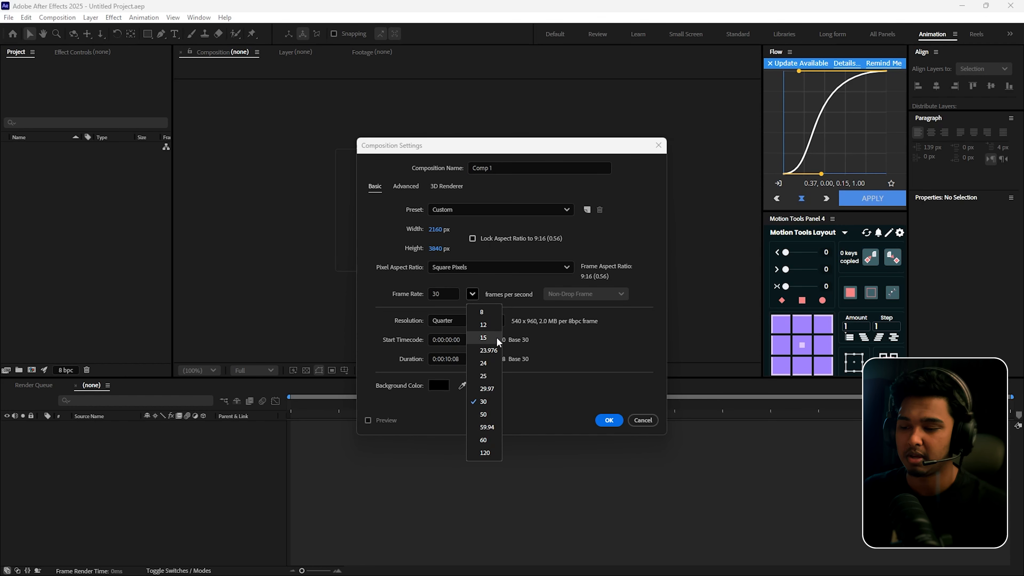
left_click(563, 349)
key("Tab")
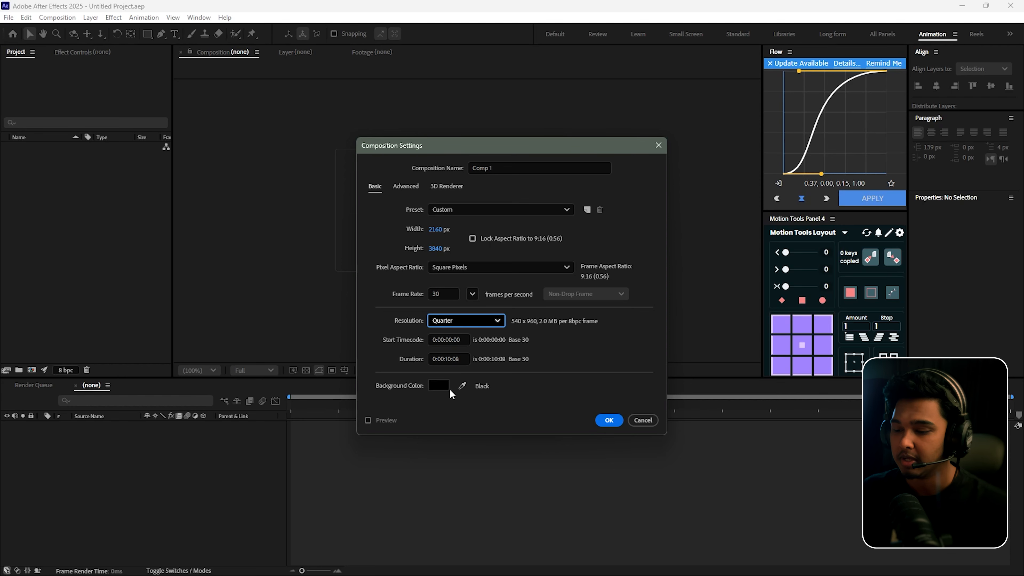
left_click(438, 385)
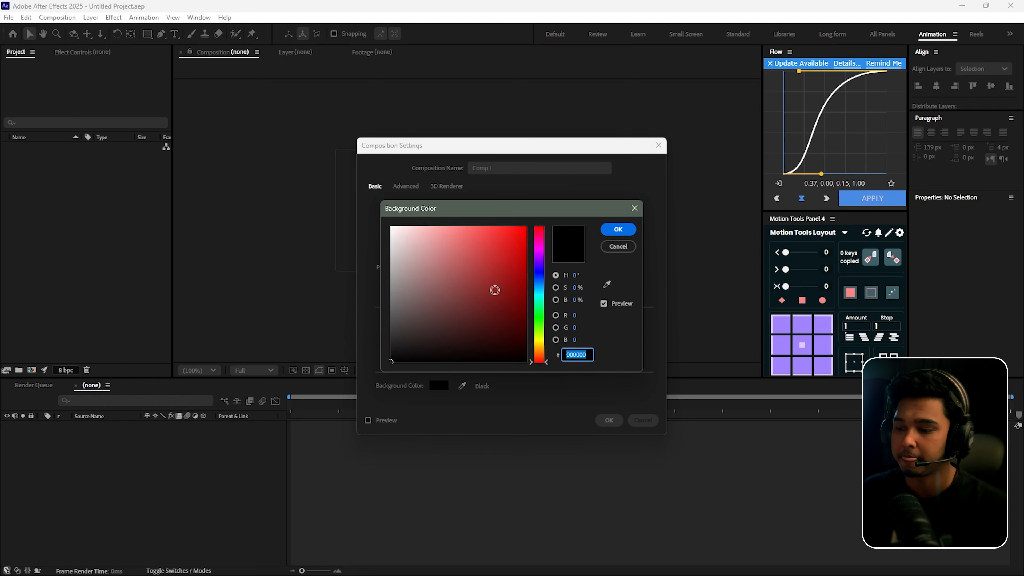
left_click(624, 230)
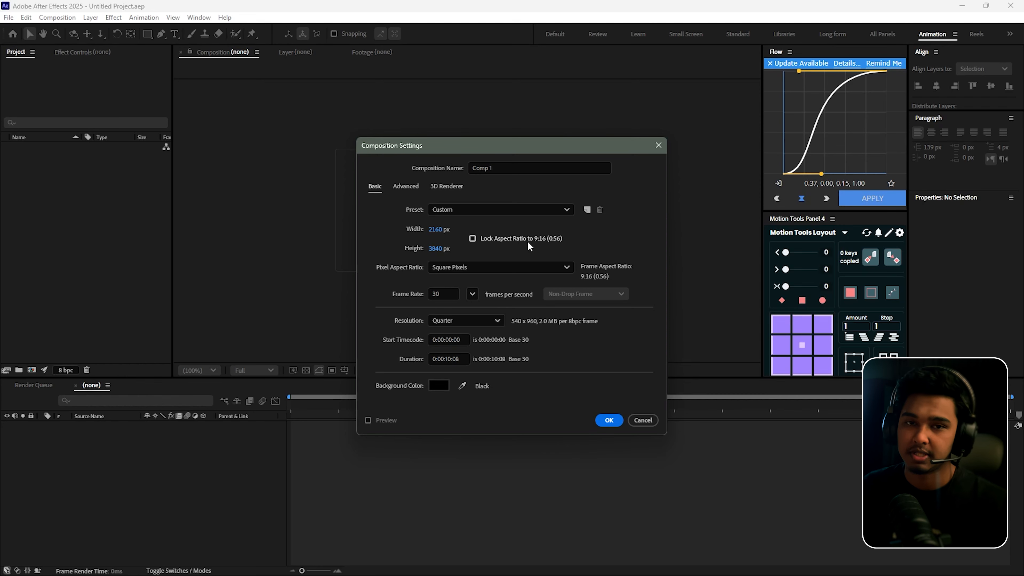
left_click(609, 420)
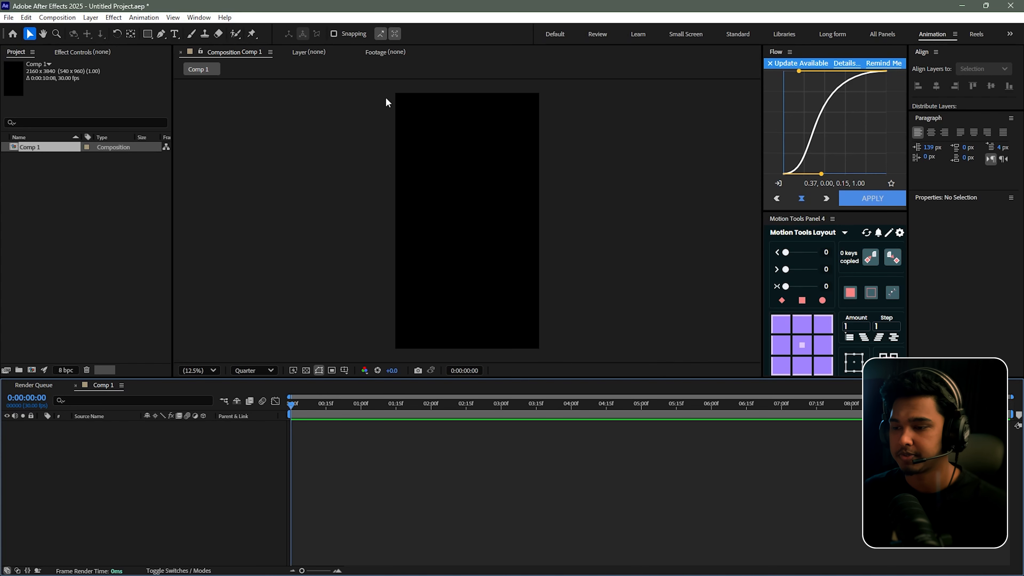
Examine the empty composition canvas at different magnifications and positions, using the Hand tool for panning
left_click_drag(358, 91, 605, 373)
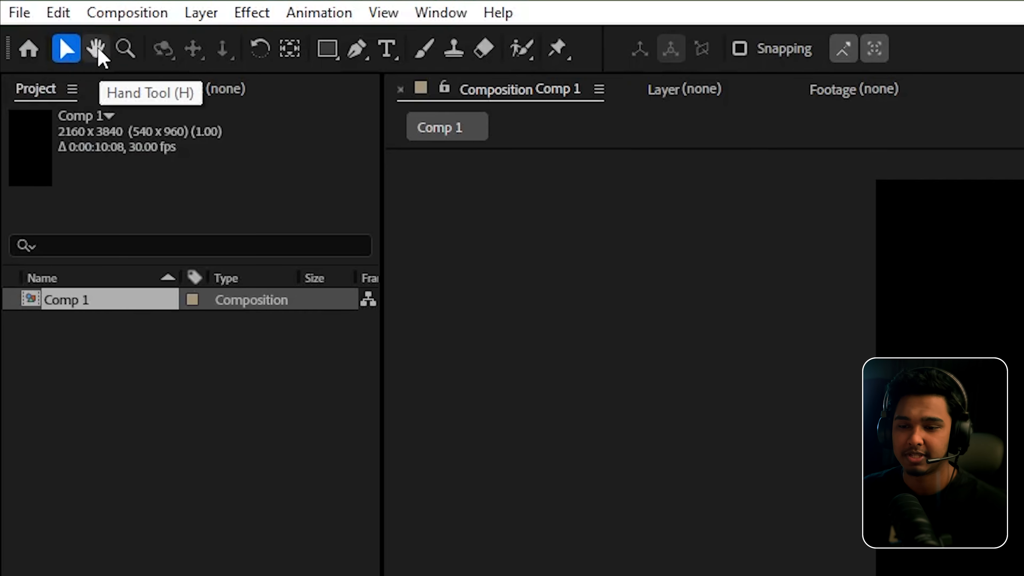
left_click(96, 48)
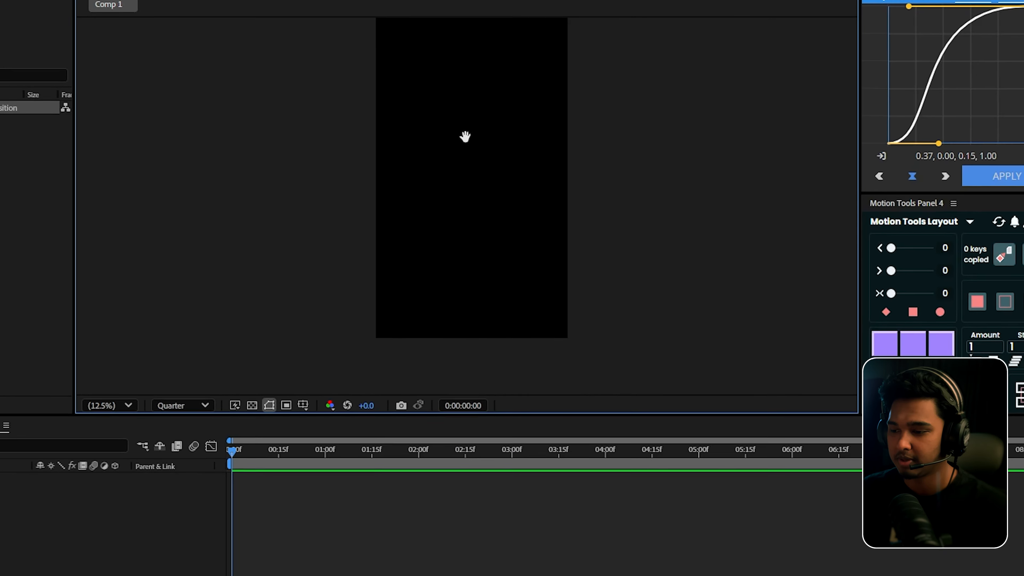
key("comma")
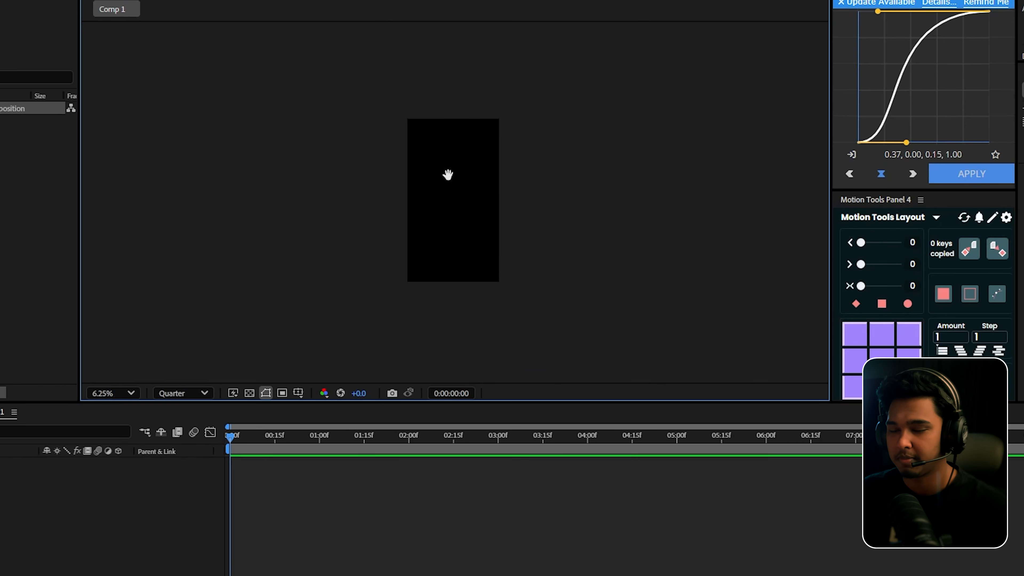
mouse_move(455, 179)
left_mouse_down()
mouse_move(485, 137)
mouse_move(423, 185)
mouse_move(516, 176)
mouse_move(454, 191)
left_mouse_up()
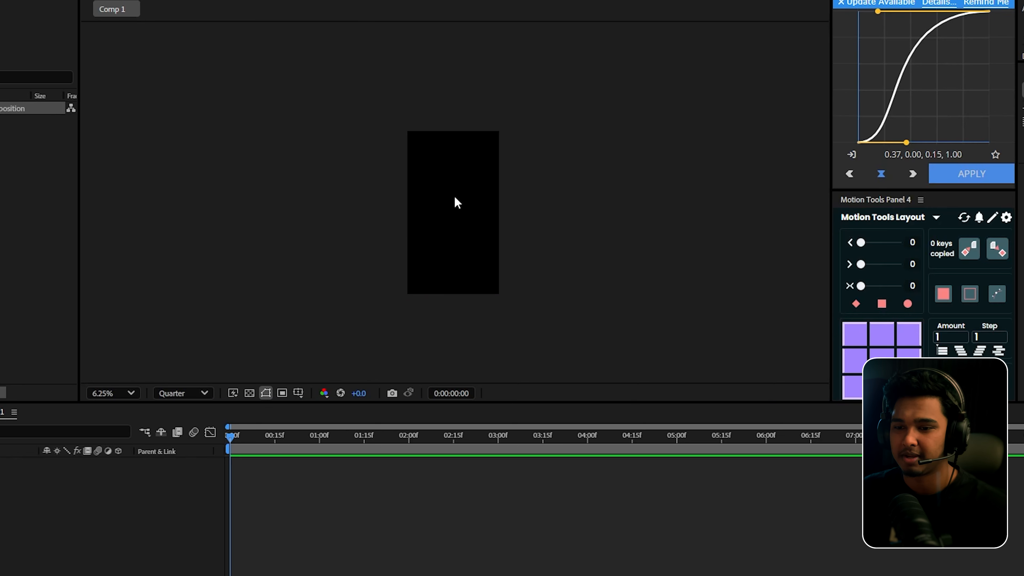
scroll(464, 195, "up", 1)
scroll(464, 189, "down", 1)
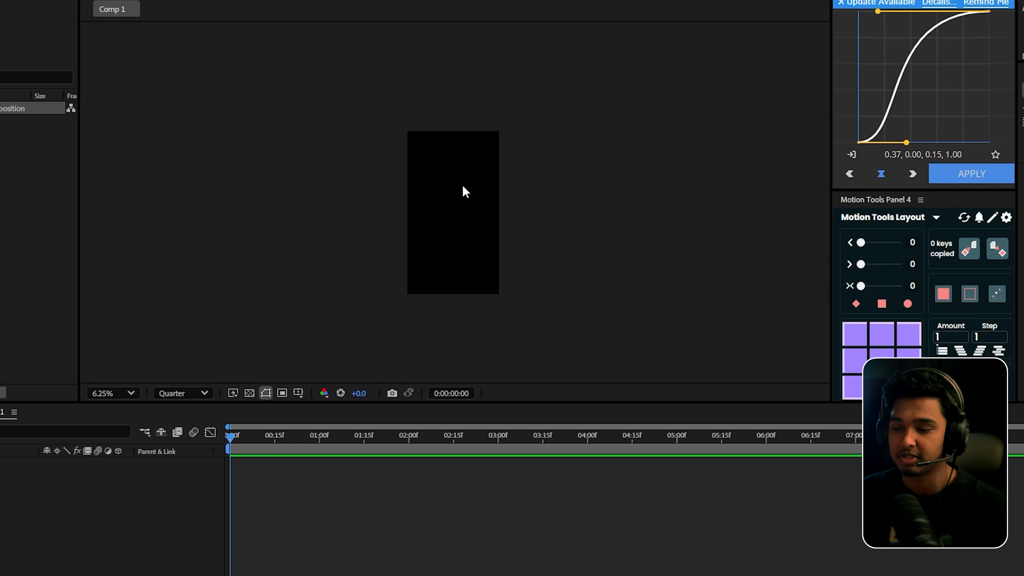
mouse_move(462, 185)
left_mouse_down()
mouse_move(468, 225)
mouse_move(441, 227)
mouse_move(500, 233)
mouse_move(520, 174)
mouse_move(468, 177)
left_mouse_up()
scroll(478, 183, "up", 1)
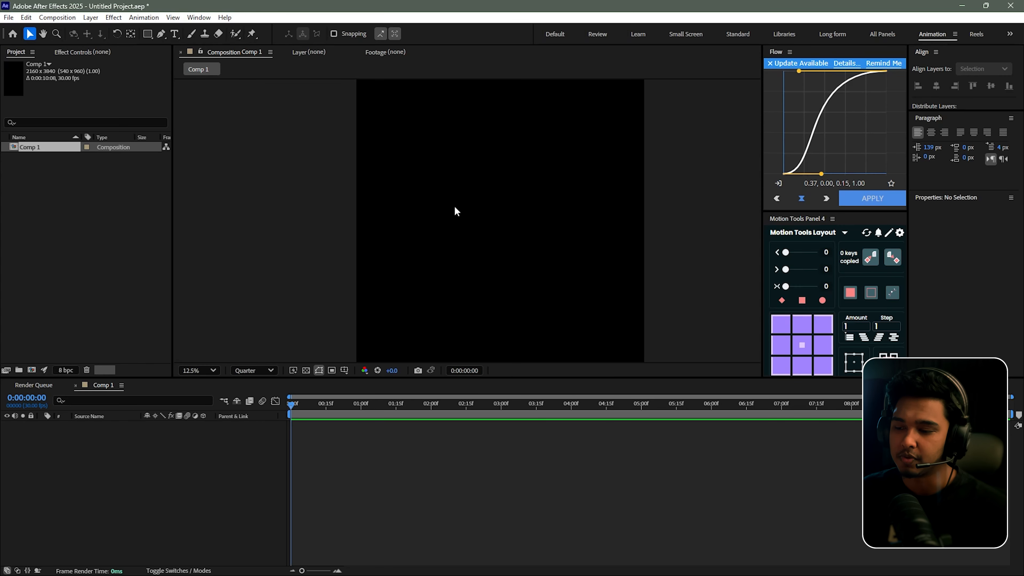
scroll(454, 206, "down", 1)
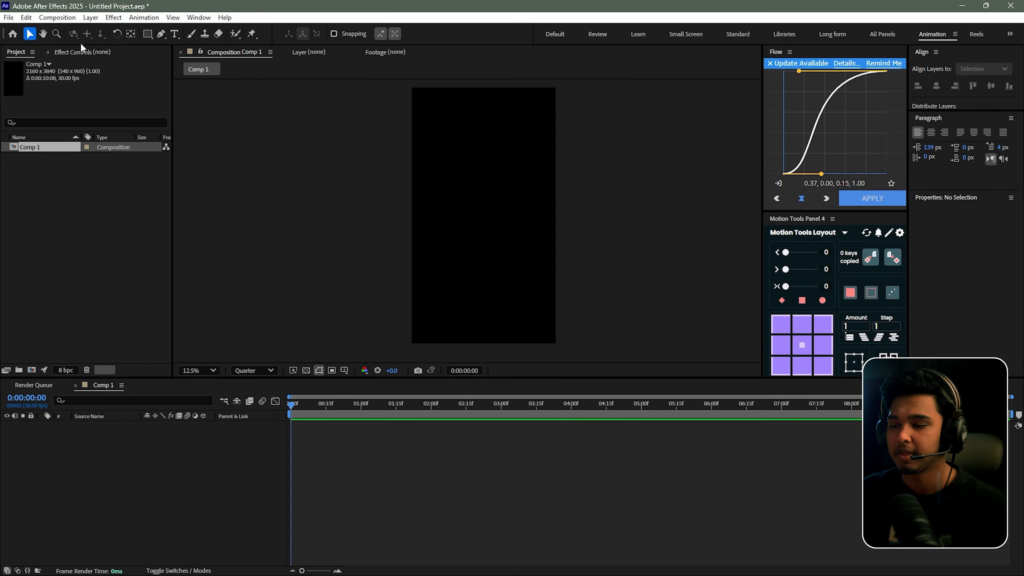
left_click(57, 32)
left_click(27, 34)
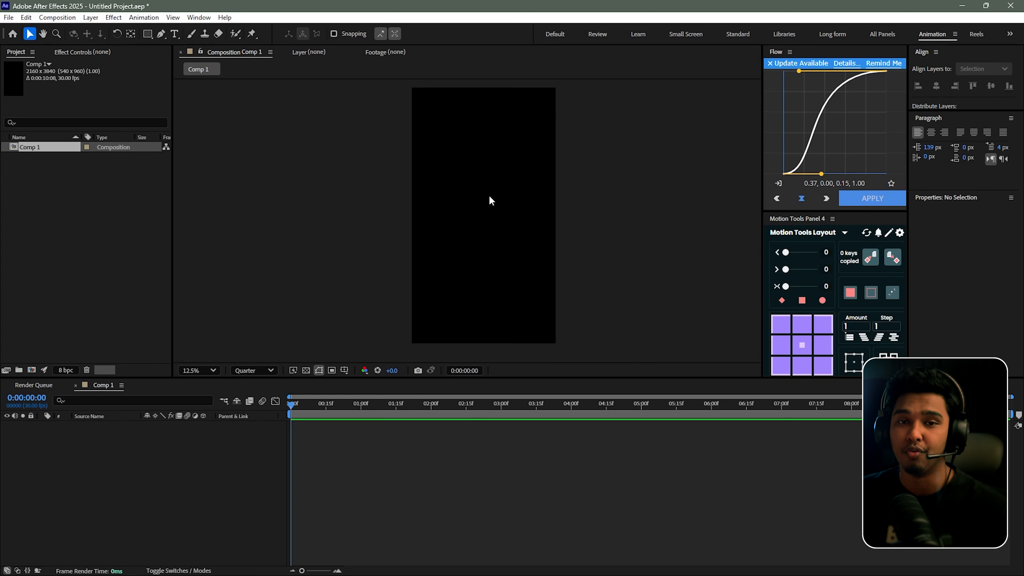
scroll(488, 195, "up", 3)
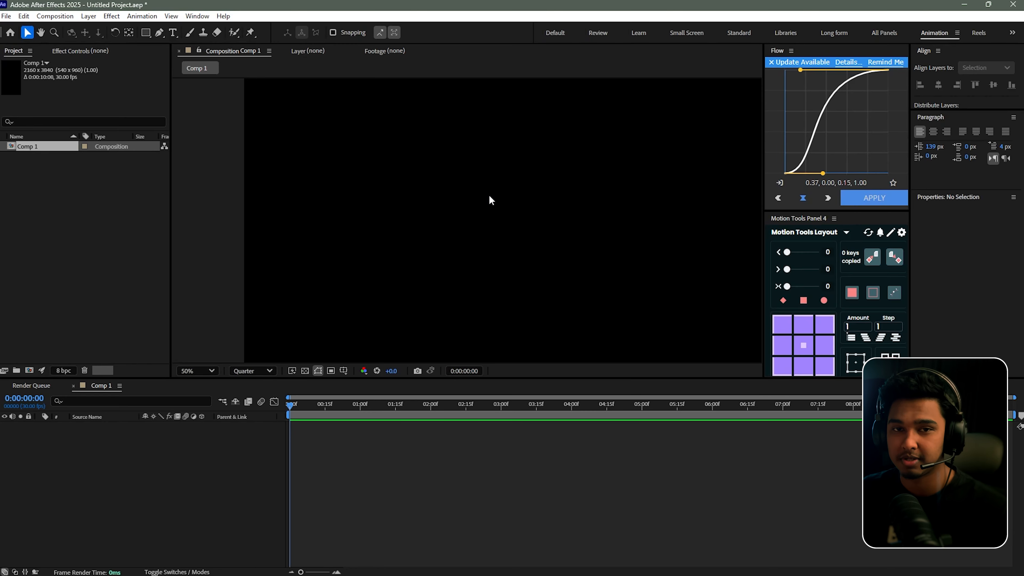
scroll(489, 194, "down", 7)
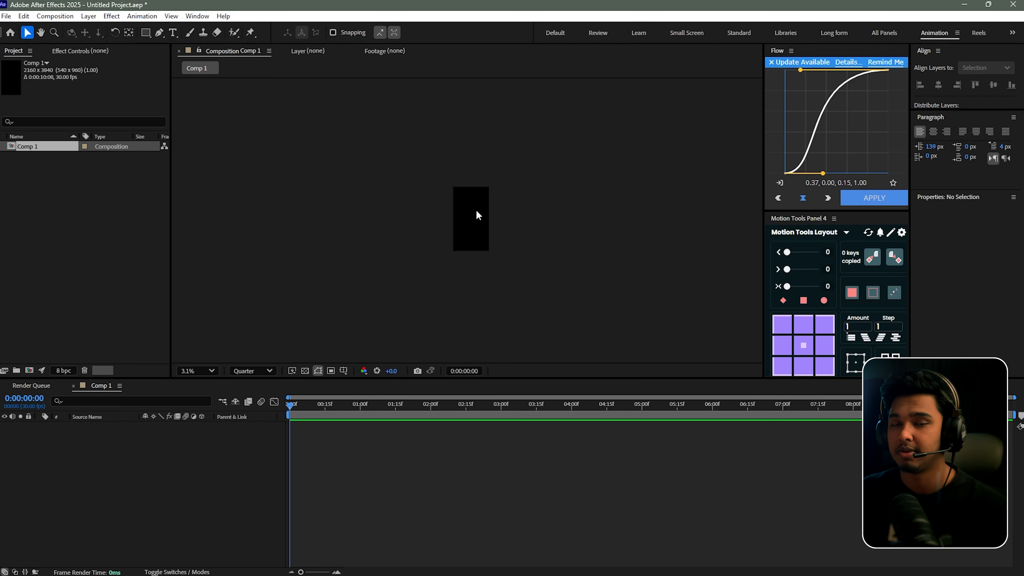
scroll(477, 211, "up", 2)
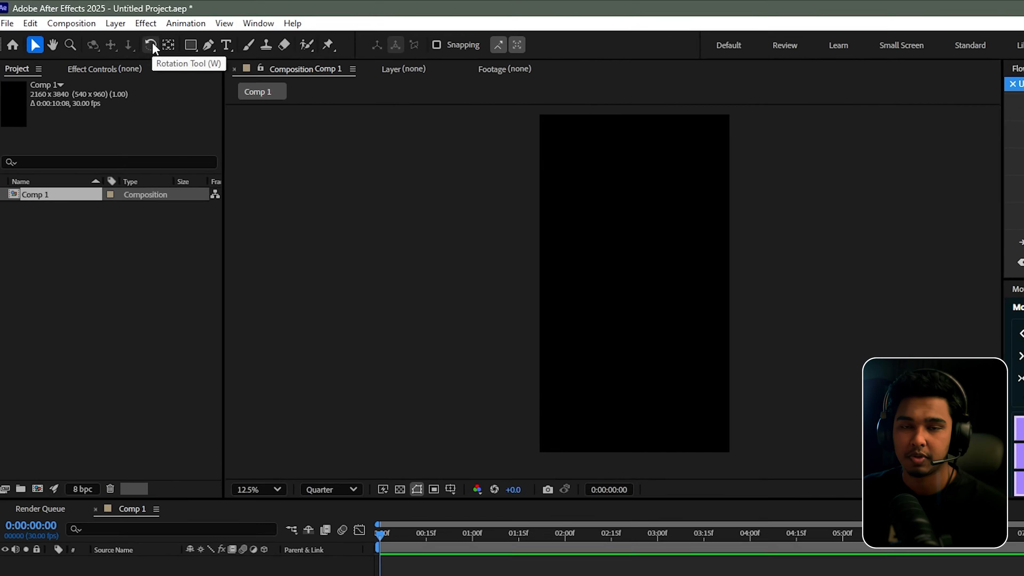
left_click(116, 31)
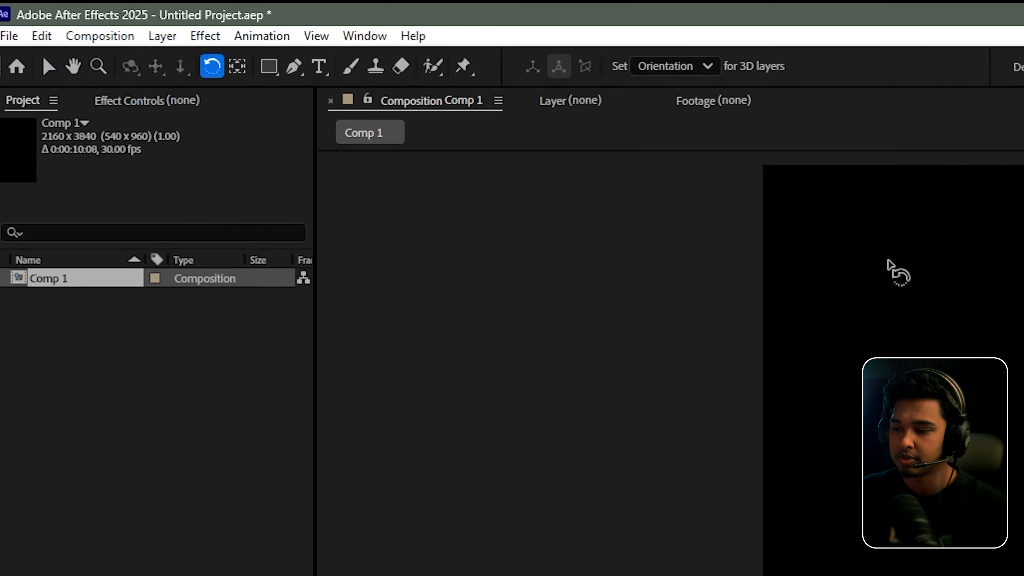
left_click_drag(804, 236, 668, 344)
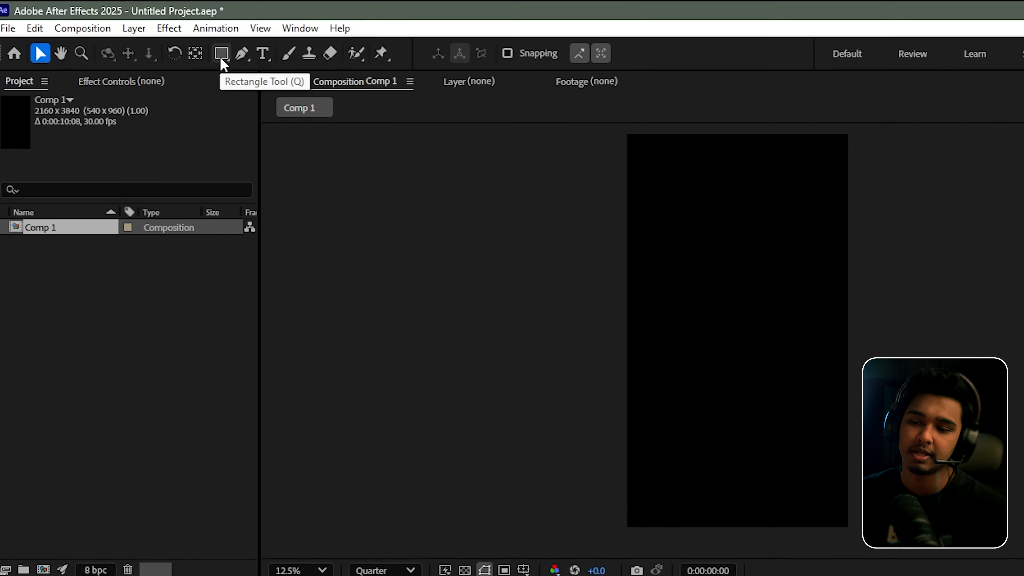
left_click(265, 66)
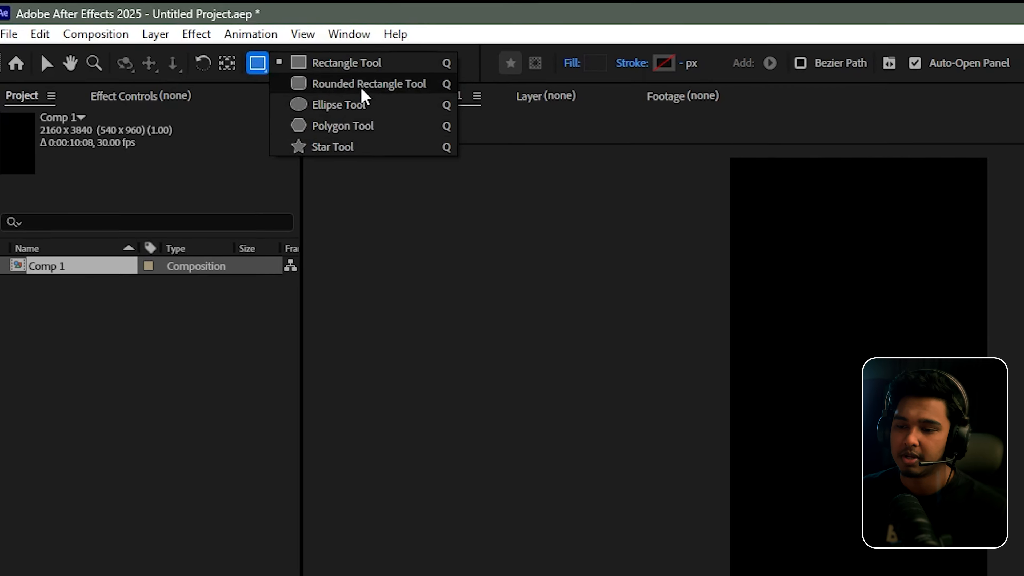
left_click(362, 90)
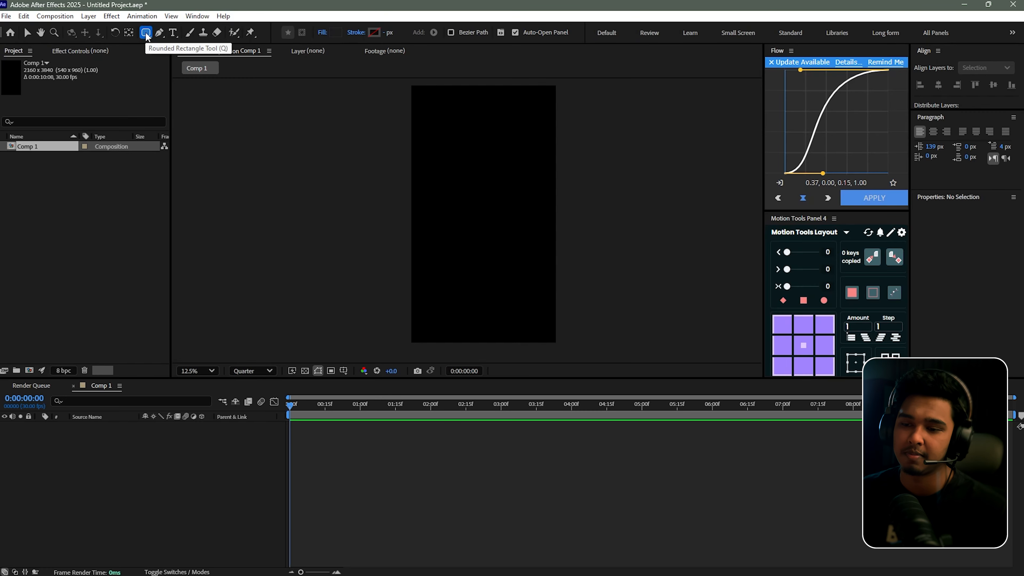
left_click(146, 35)
left_click(189, 33)
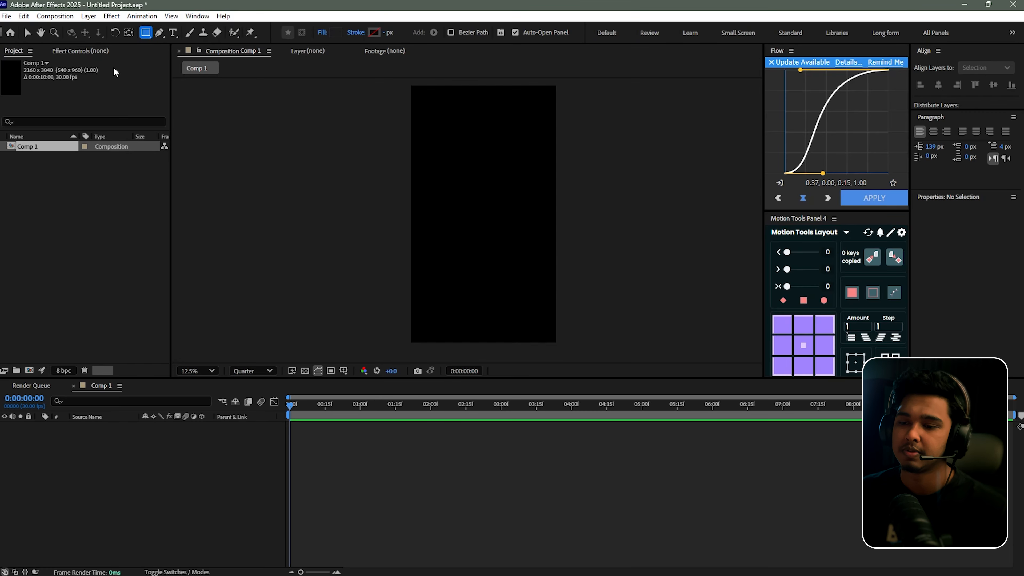
Draw an open three-point path with the Pen tool, running diagonally from the canvas's lower left to its upper right
left_click(159, 33)
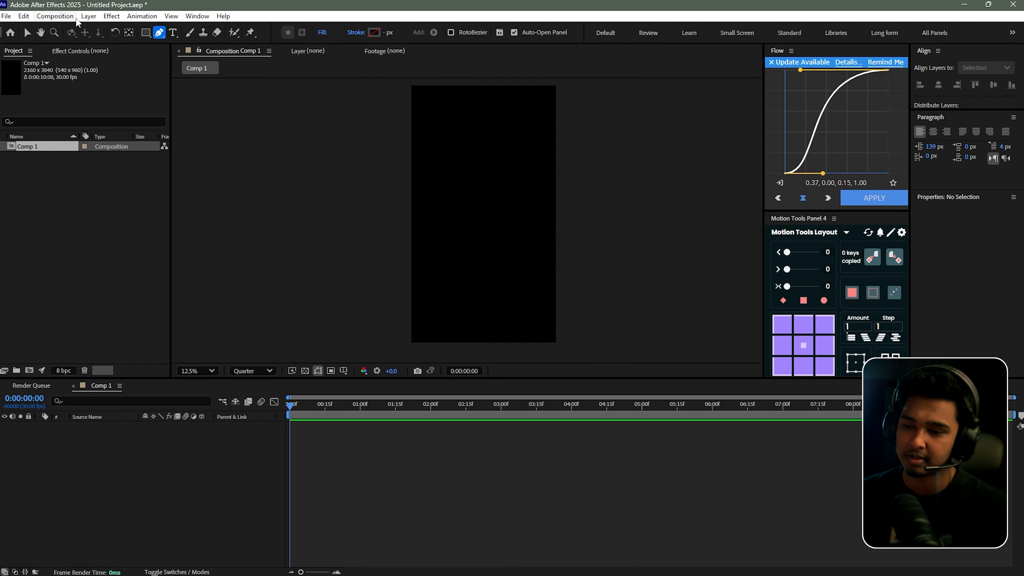
left_click(145, 32)
key("g")
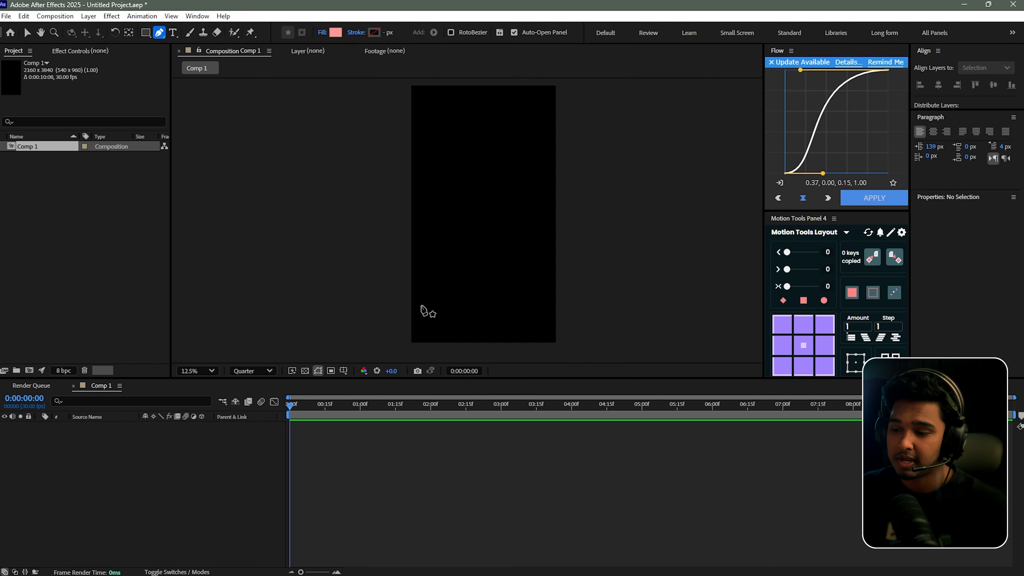
left_click(420, 305)
left_click(474, 223)
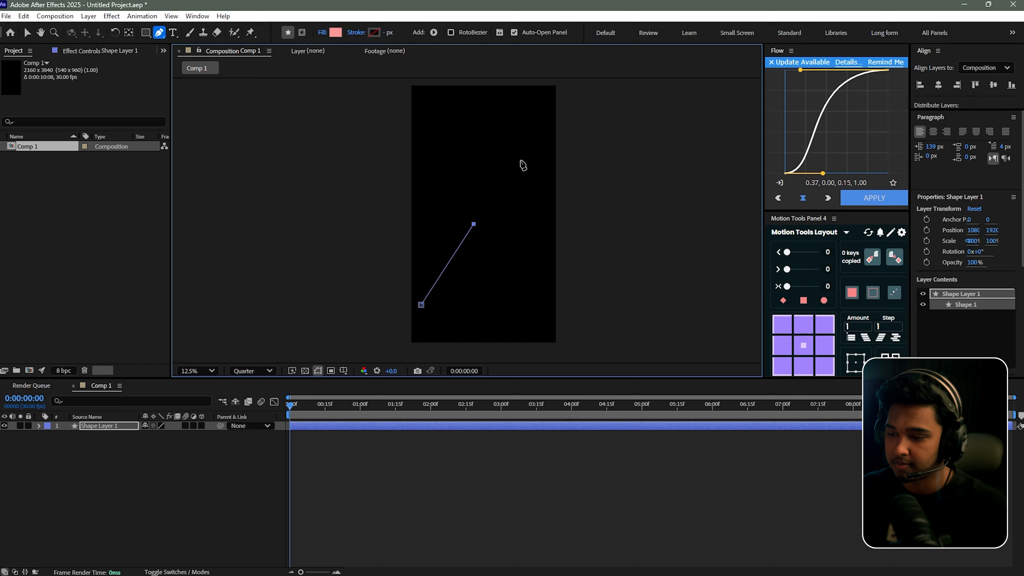
left_click(530, 144)
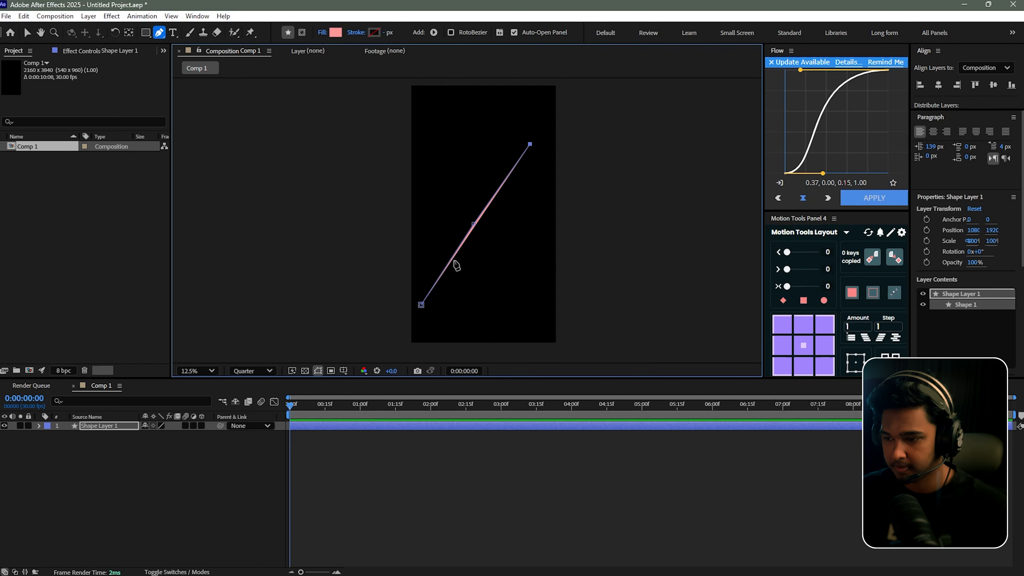
left_click(28, 33)
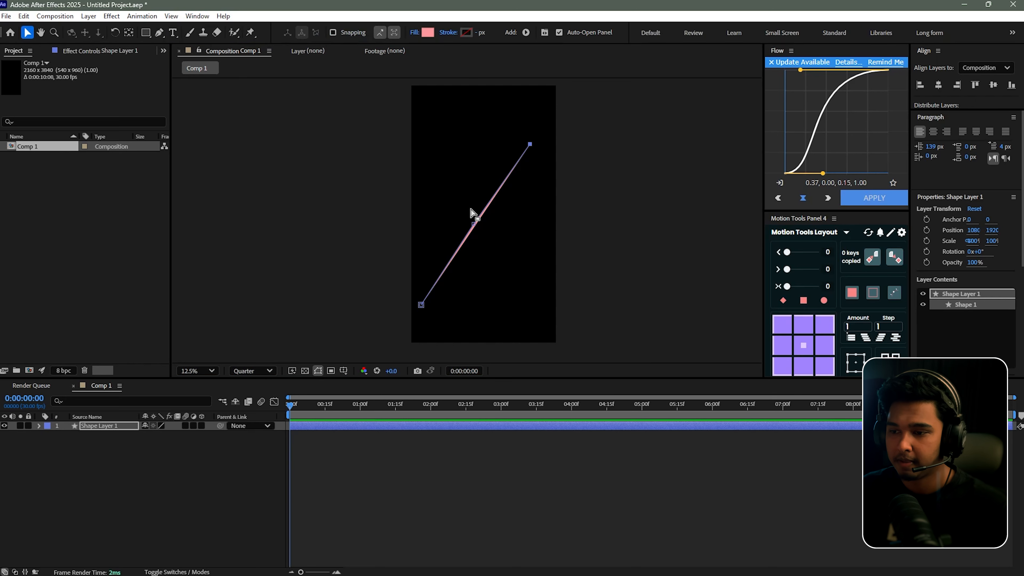
Set the fill of the diagonal pen path to None
scroll(475, 233, "up", 1)
scroll(472, 212, "down", 1)
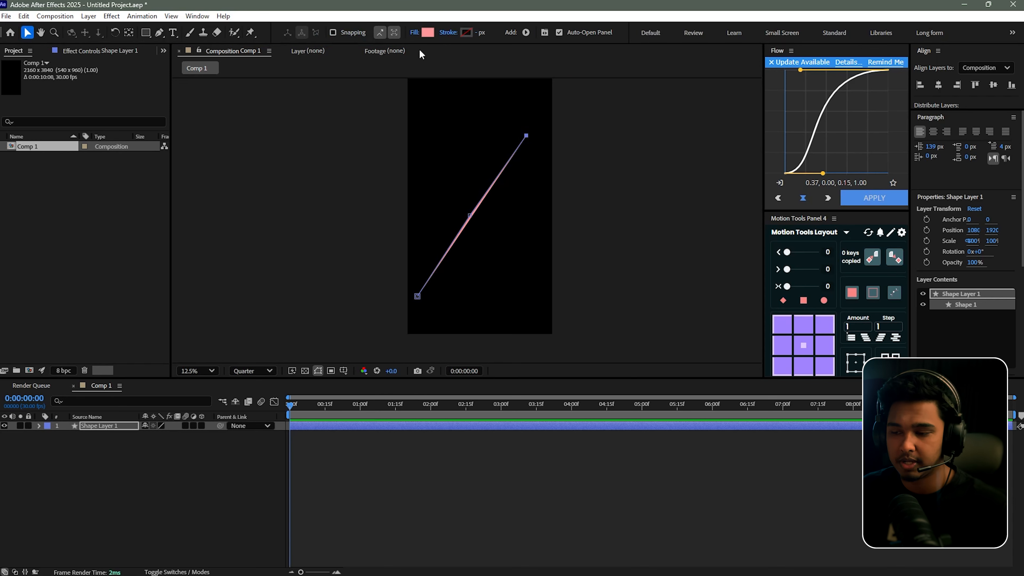
left_click(415, 33)
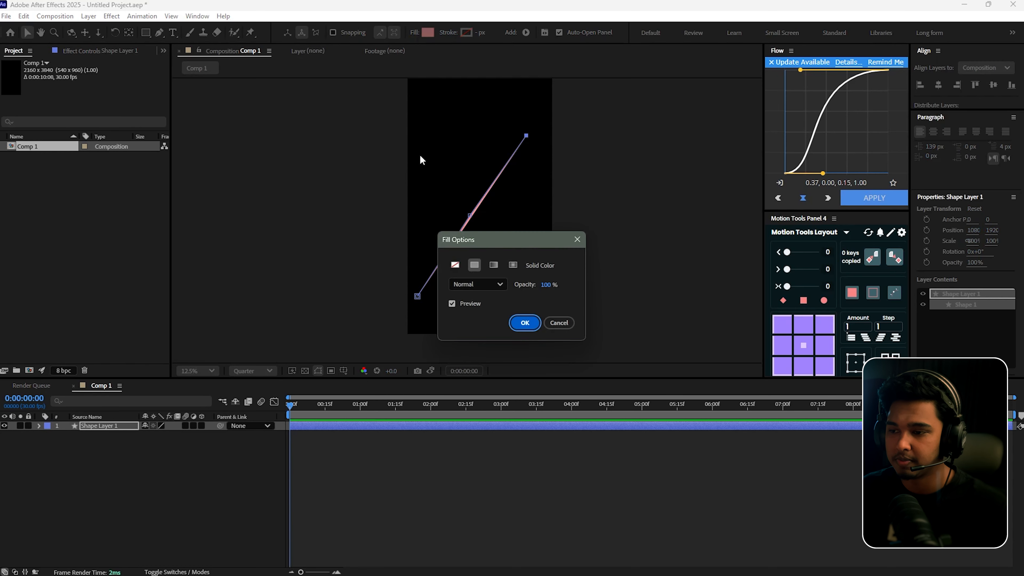
left_click(456, 265)
key("Return")
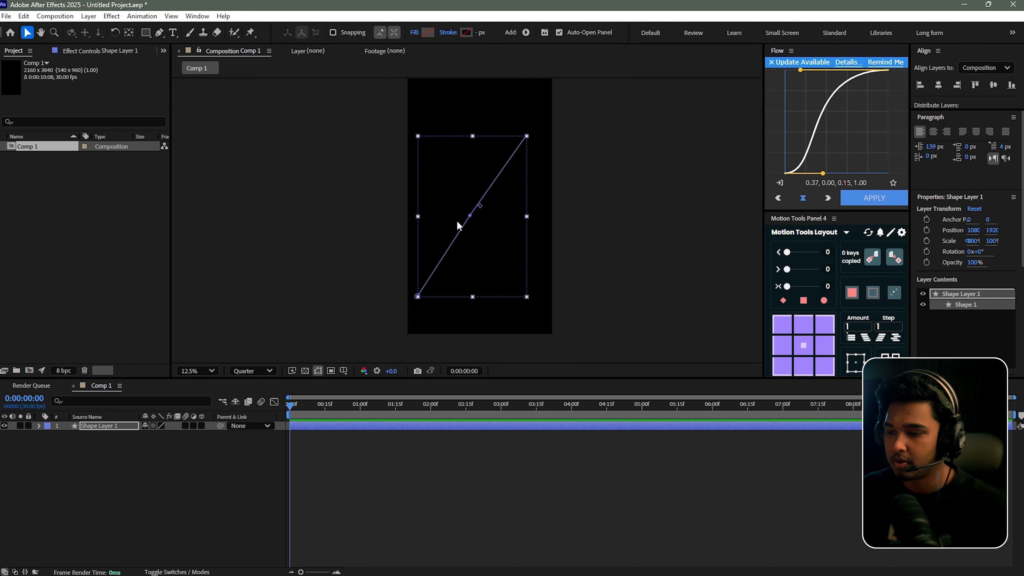
Give the diagonal pen path a Solid Color stroke and deselect the layer to inspect the line
left_click(450, 33)
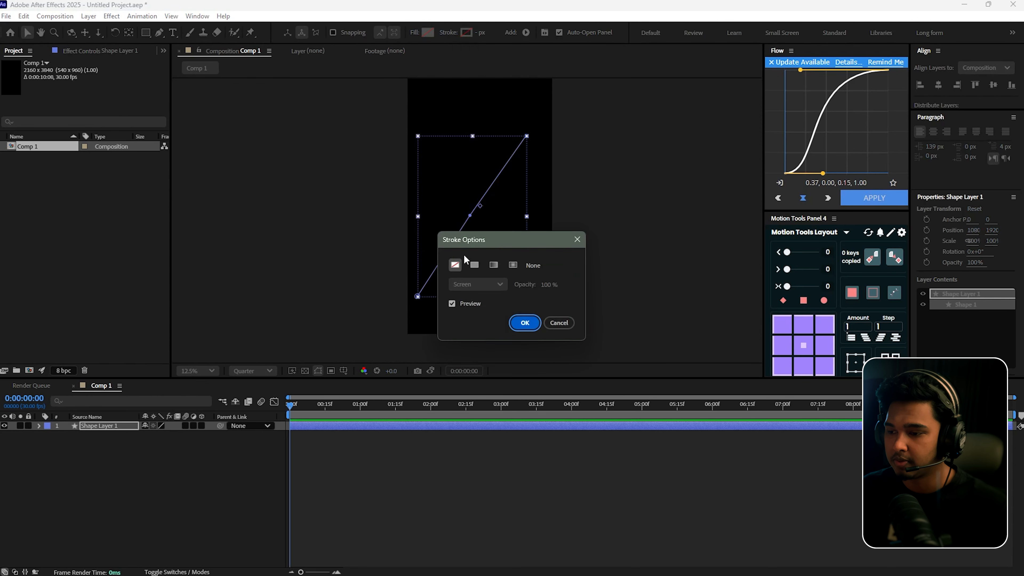
left_click(475, 264)
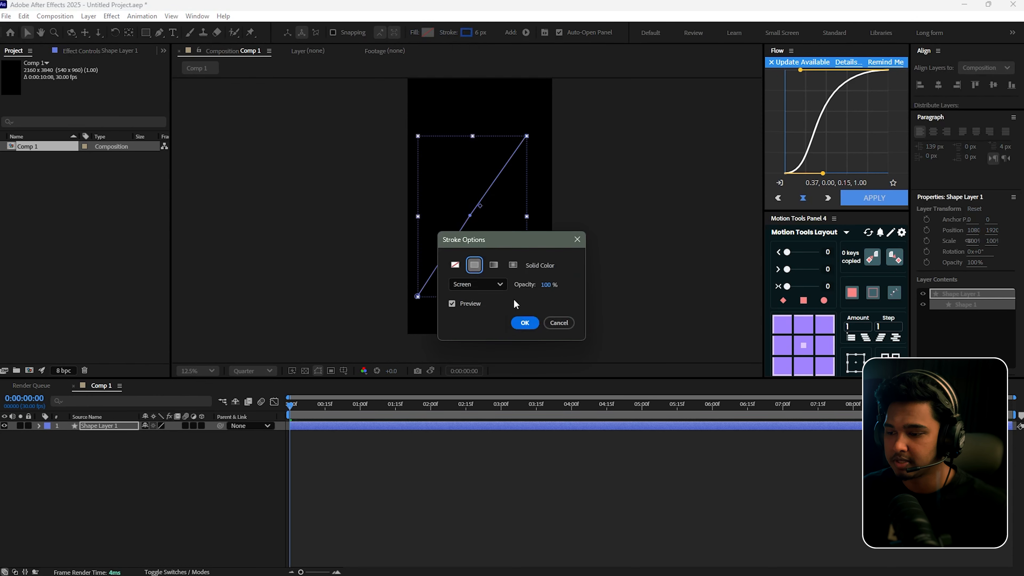
left_click(525, 322)
scroll(468, 219, "up", 1)
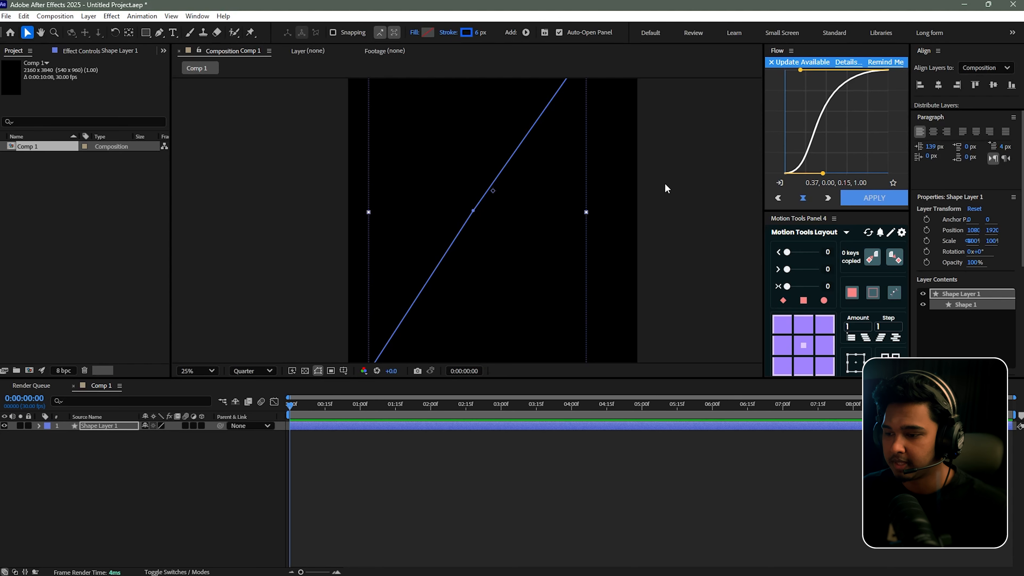
left_click(665, 182)
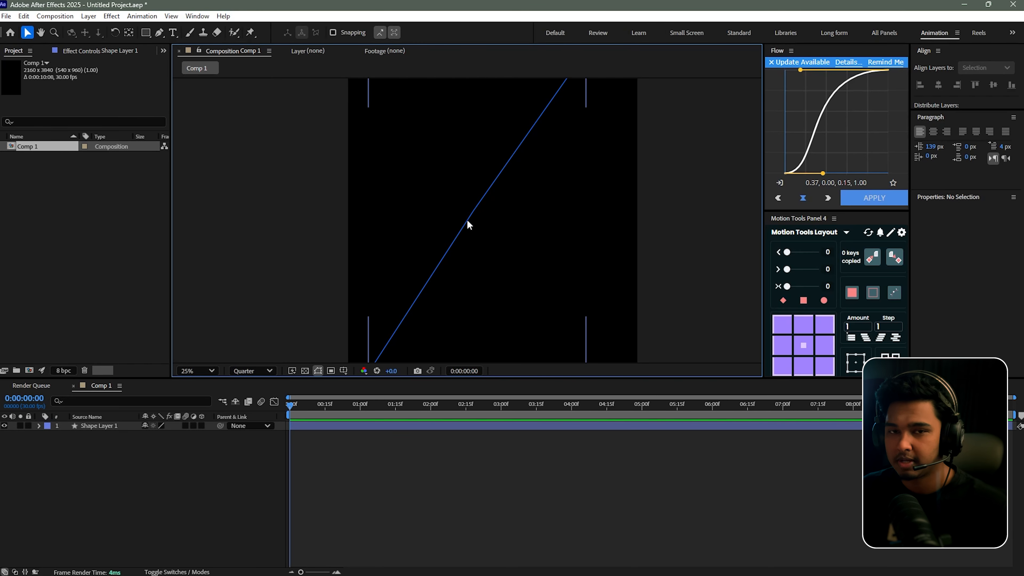
scroll(474, 197, "down", 1)
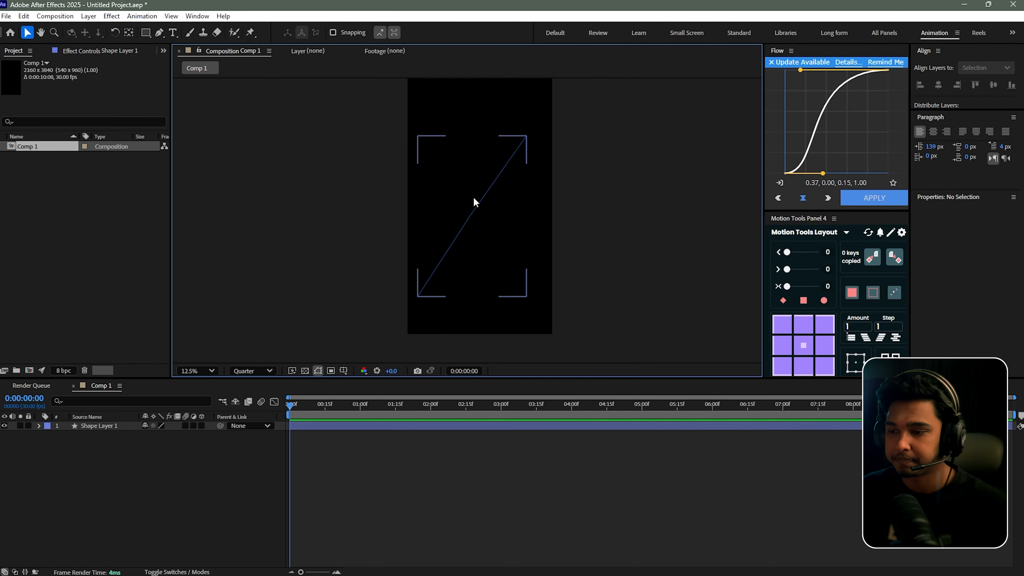
Bend the straight path into an S-shaped curve by pulling Bezier handles from its middle point with the Pen tool
left_click(472, 214)
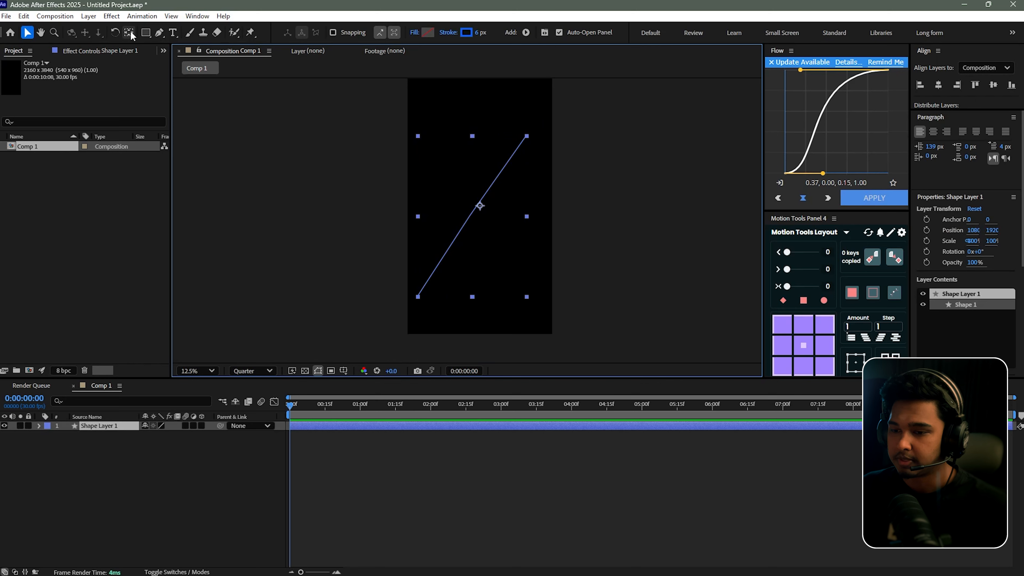
left_click(161, 32)
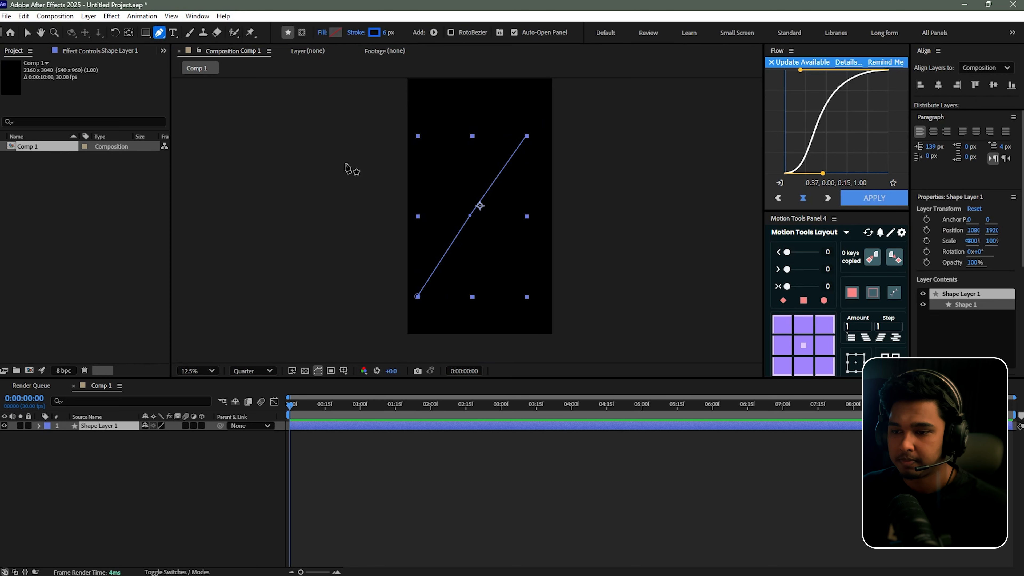
left_click(471, 216)
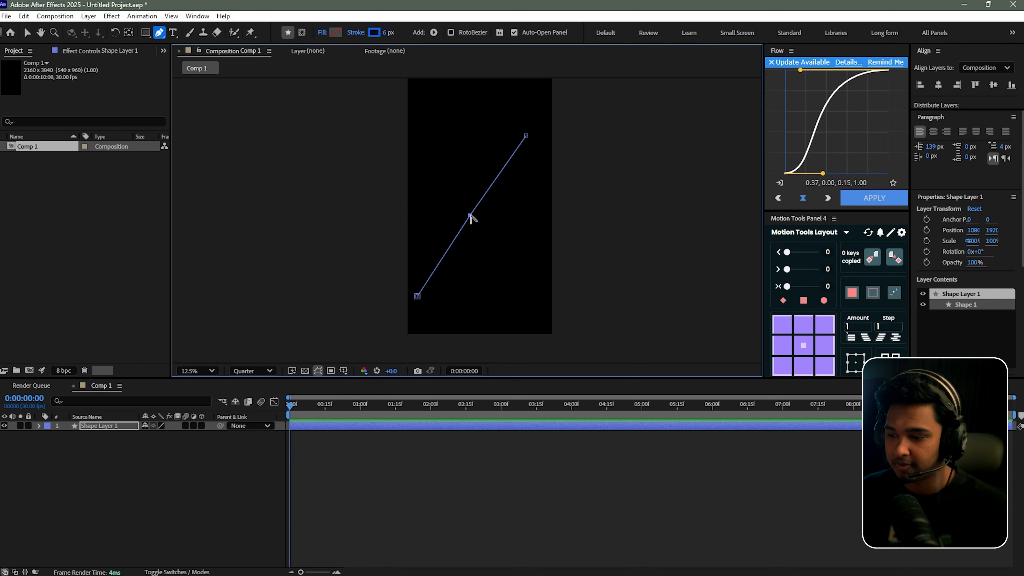
left_click_drag(471, 216, 535, 185)
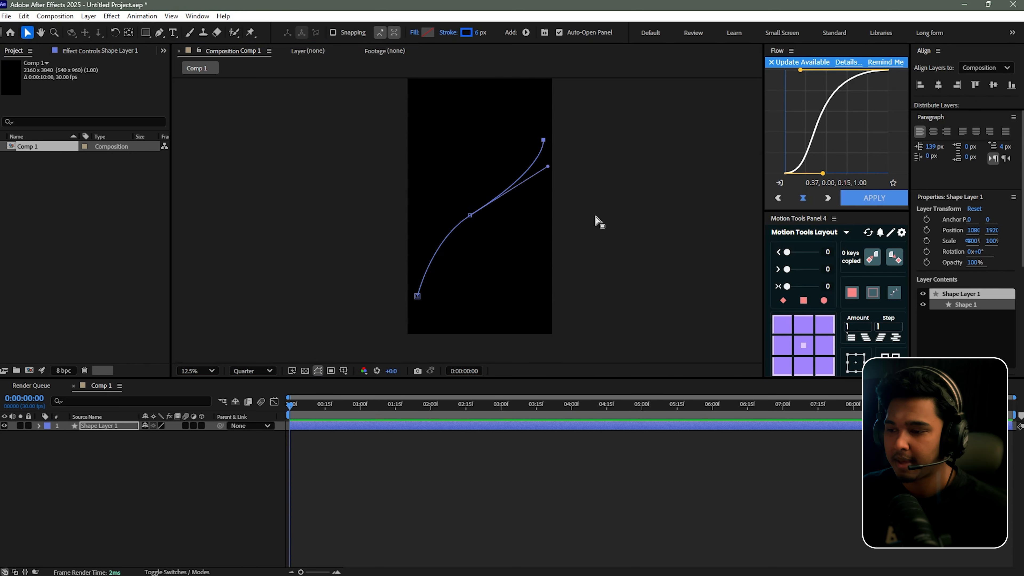
left_click(600, 218)
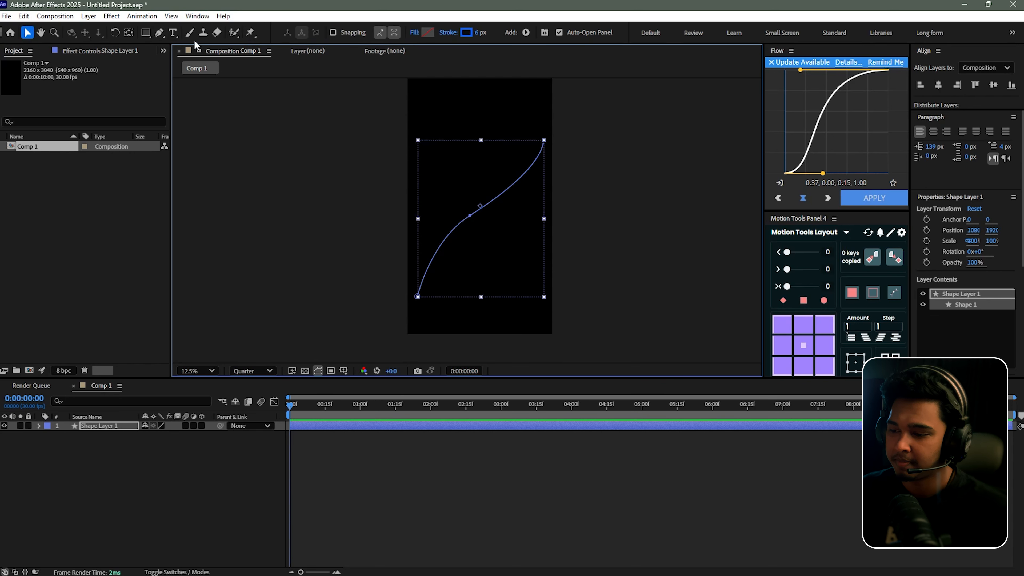
Draw a rectangle near the top of the canvas and a smaller rounded rectangle below it
left_click(146, 32)
left_click_drag(436, 103, 499, 123)
left_click_drag(146, 33, 183, 47)
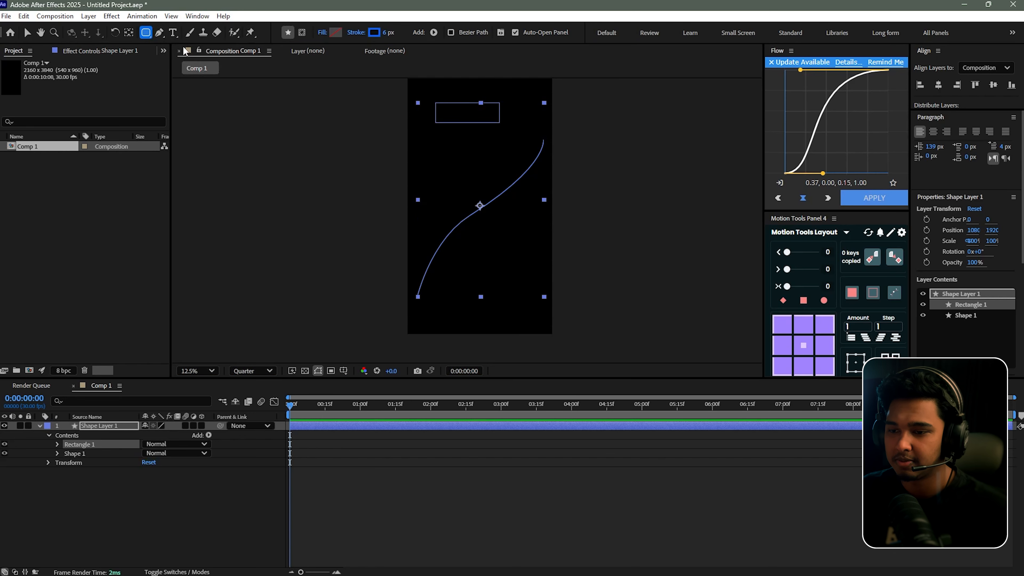
left_click_drag(424, 164, 472, 186)
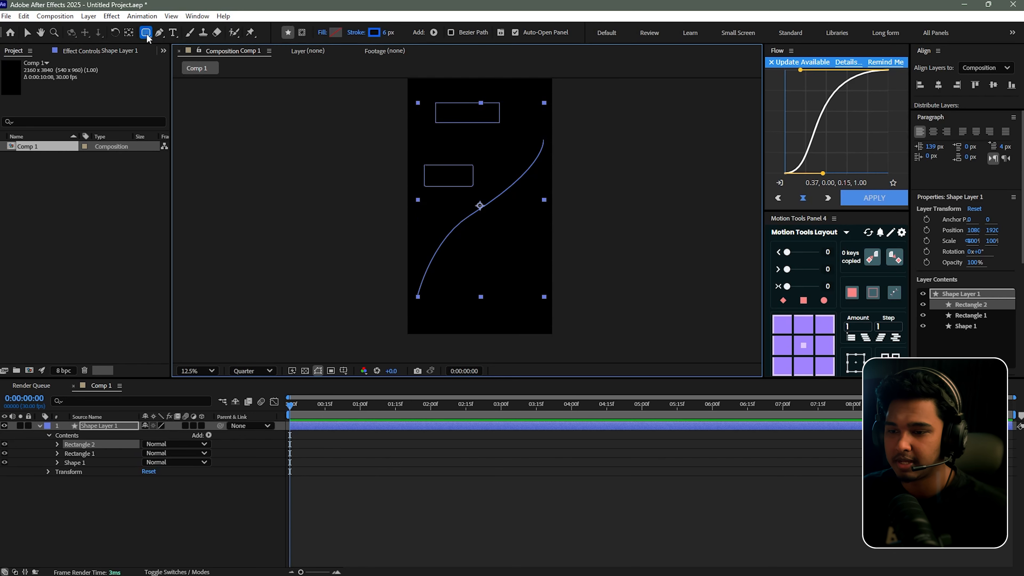
Add an ellipse and a pentagon below the rounded rectangle, plus a five-pointed star beside them
left_click_drag(145, 32, 177, 59)
left_click_drag(413, 226, 471, 247)
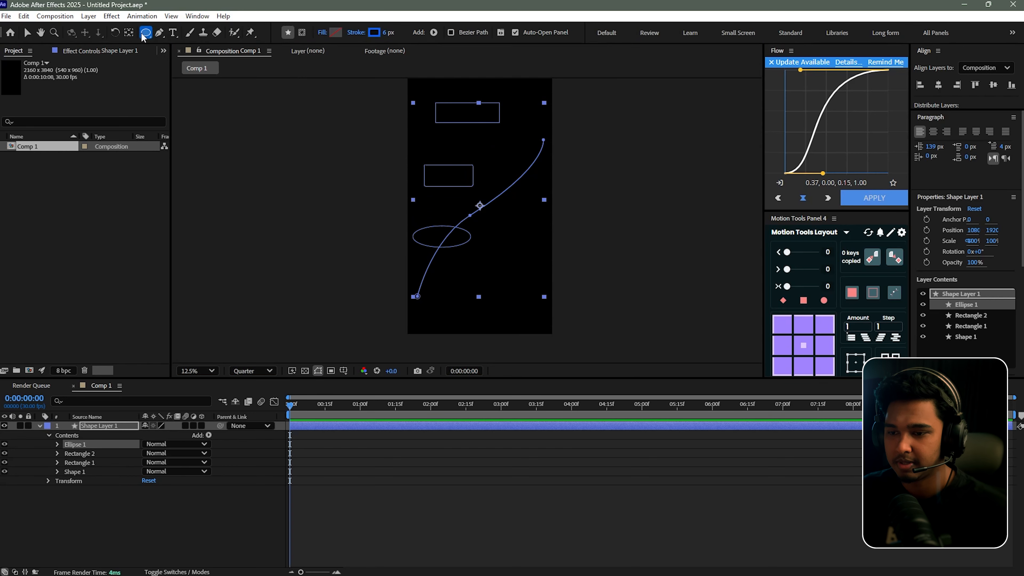
left_click_drag(144, 36, 181, 69)
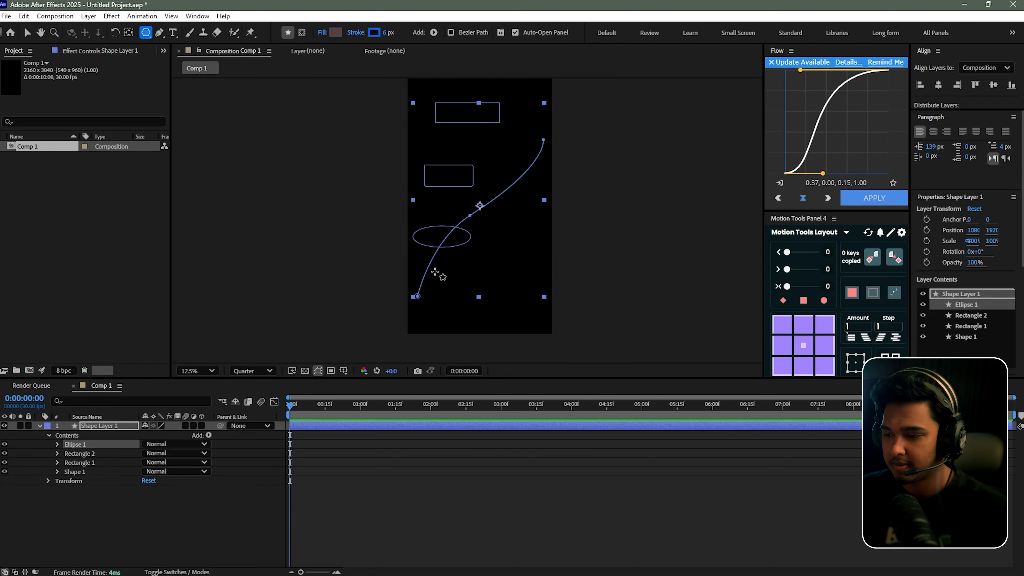
mouse_move(435, 272)
left_mouse_down()
mouse_move(484, 299)
mouse_move(458, 271)
left_mouse_up()
key("q")
mouse_move(506, 227)
left_mouse_down()
mouse_move(532, 254)
mouse_move(500, 256)
left_mouse_up()
Reposition the curved path slightly on the canvas with the Selection tool
left_click(29, 32)
left_click(533, 173)
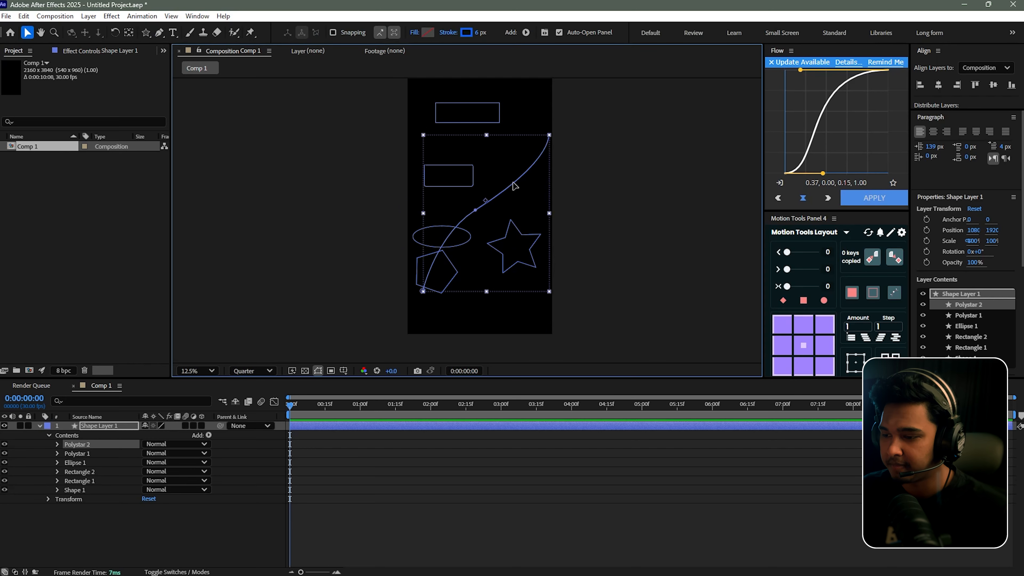
left_click_drag(533, 173, 514, 188)
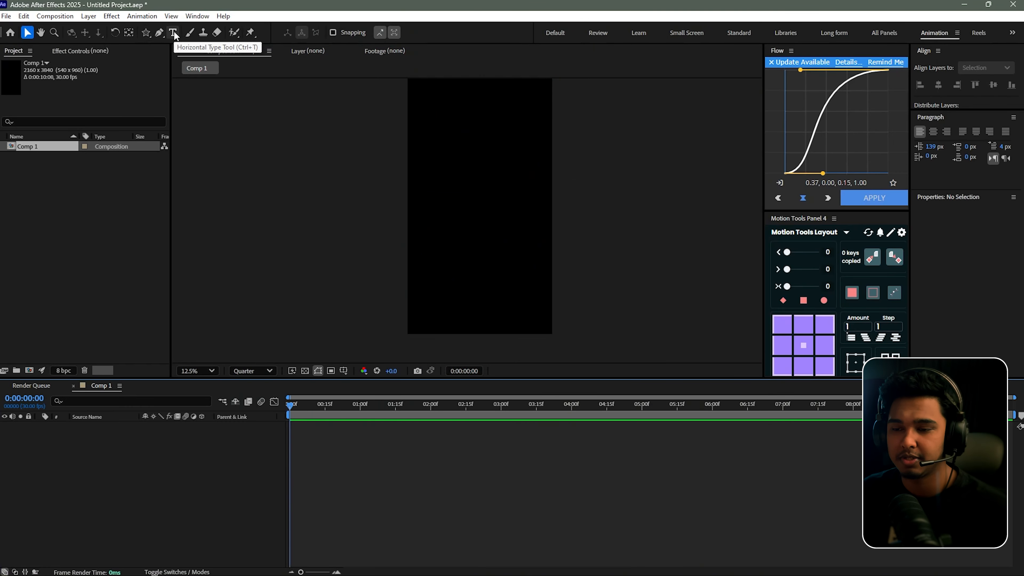
Create a text layer reading "text" on the canvas with the Horizontal Type tool
left_click(174, 33)
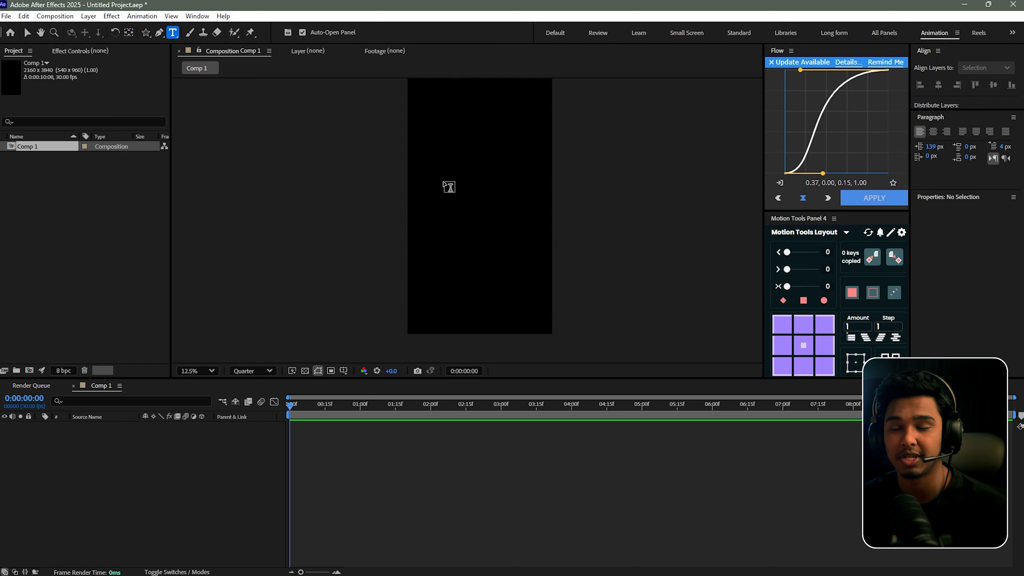
left_click(463, 184)
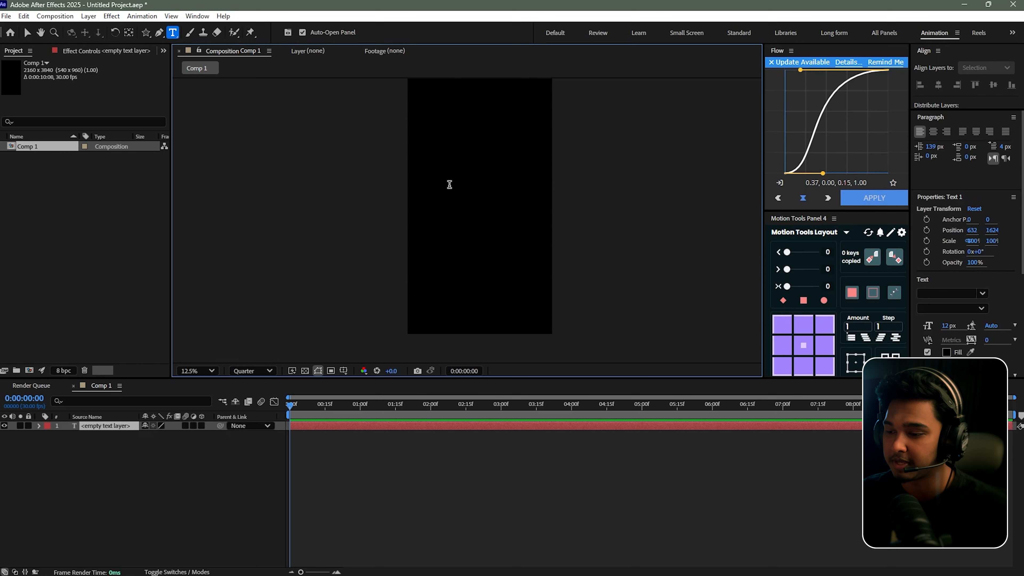
type("tex")
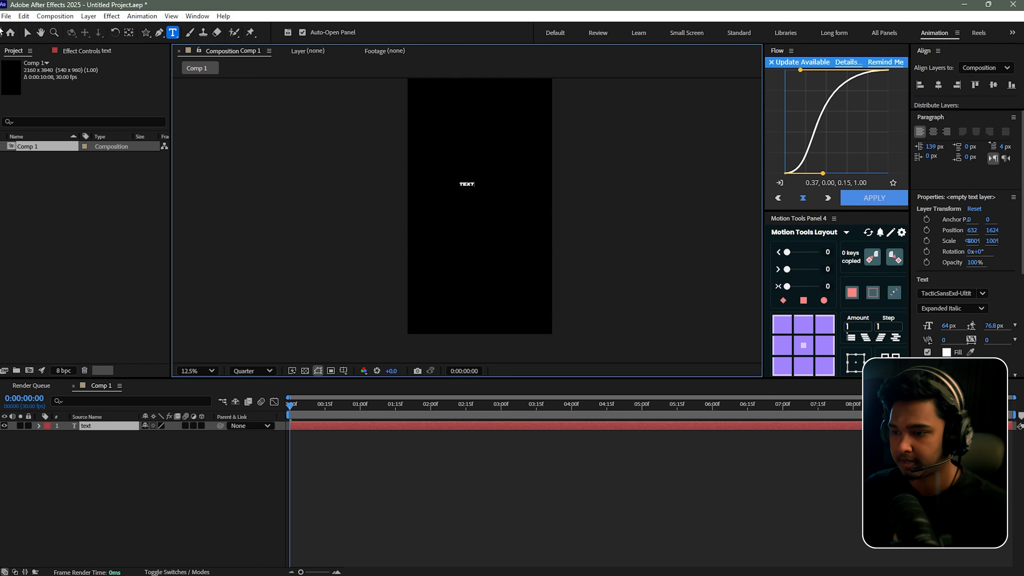
key("Escape")
key("v")
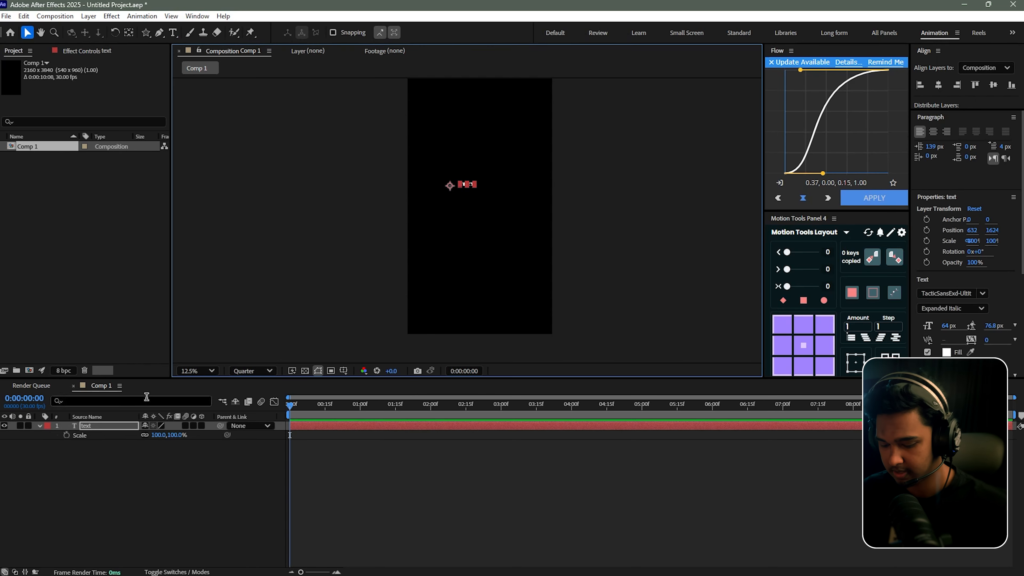
Scale the text layer to 379% and move it near the middle of the canvas
key("s")
left_click_drag(161, 435, 353, 475)
left_click_drag(506, 184, 477, 201)
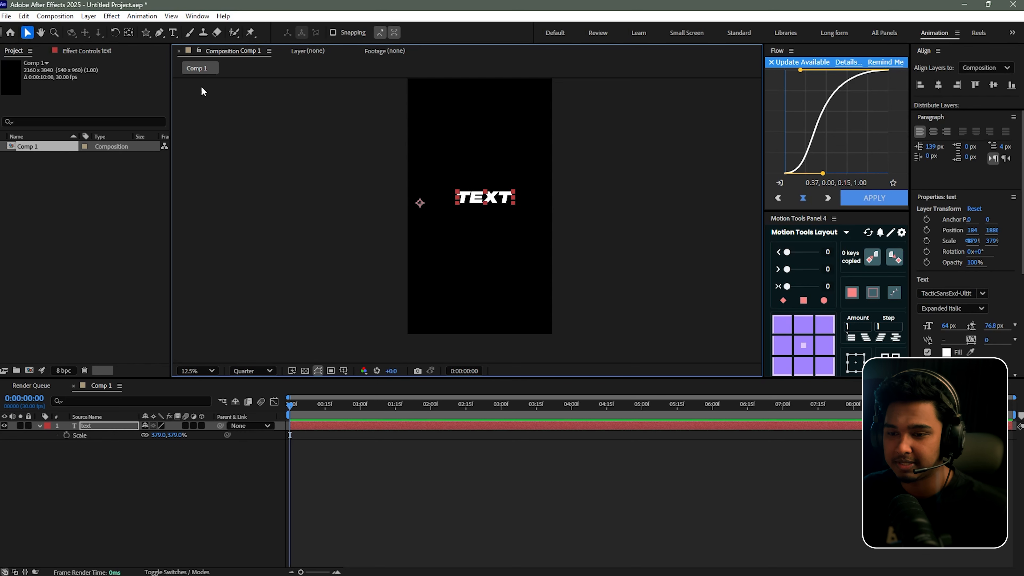
Nudge the text layer slightly up and right, and move its anchor point onto the middle of the word with the Pan Behind tool
mouse_move(419, 203)
left_mouse_down()
mouse_move(435, 195)
mouse_move(423, 201)
left_mouse_up()
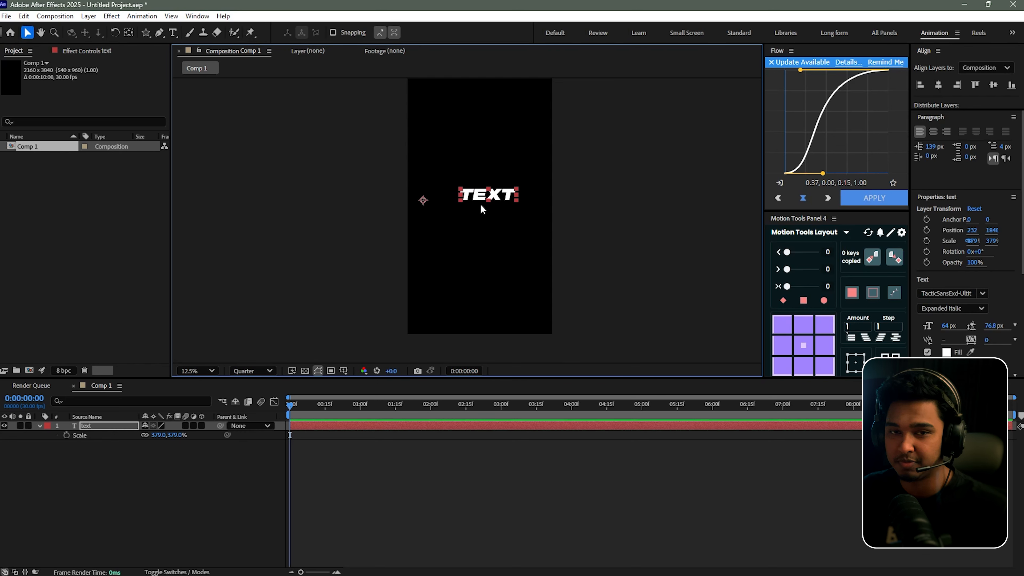
key("y")
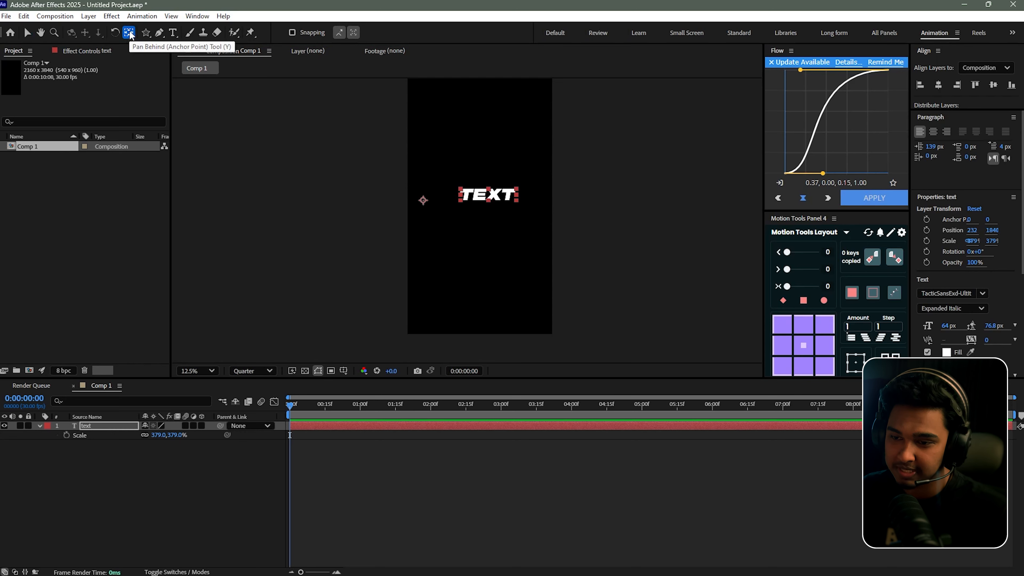
left_click_drag(423, 200, 489, 199)
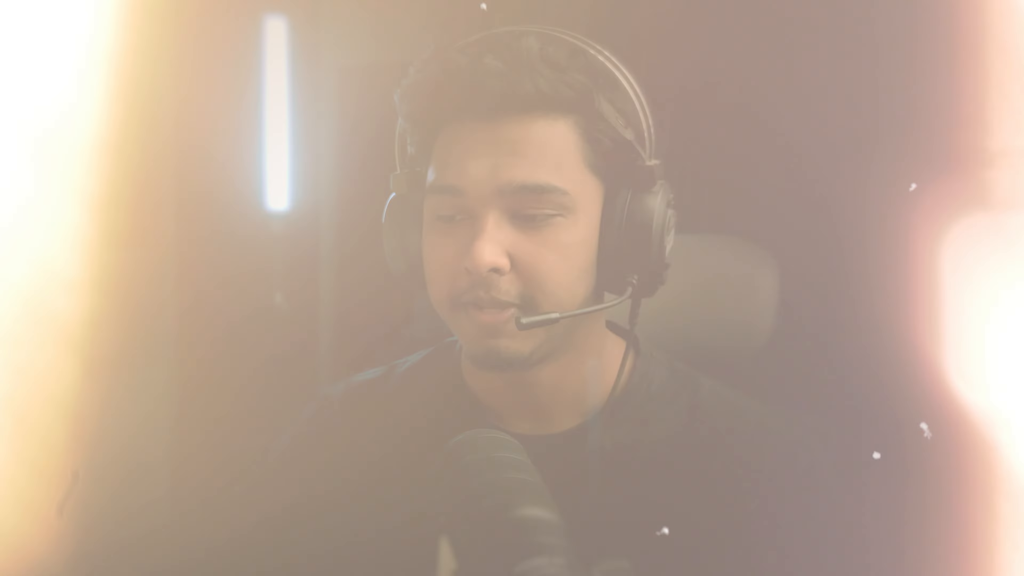